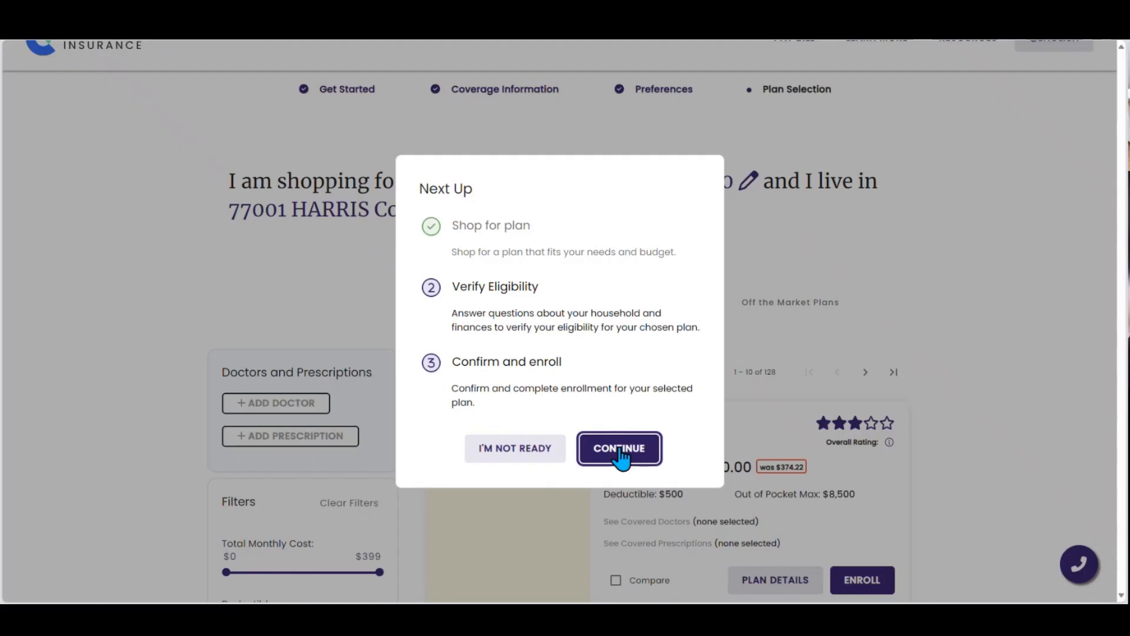
Step: Proceed to eligibility verification and set the coverage year to 2025 and the application state to TX - Texas
left_click(621, 452)
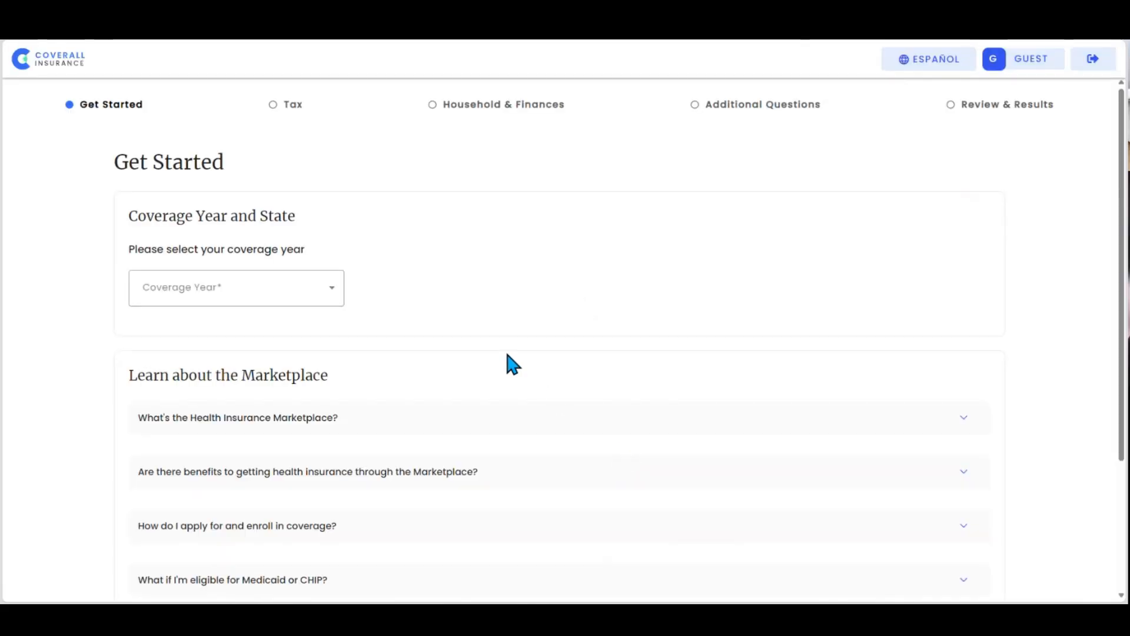
left_click(325, 302)
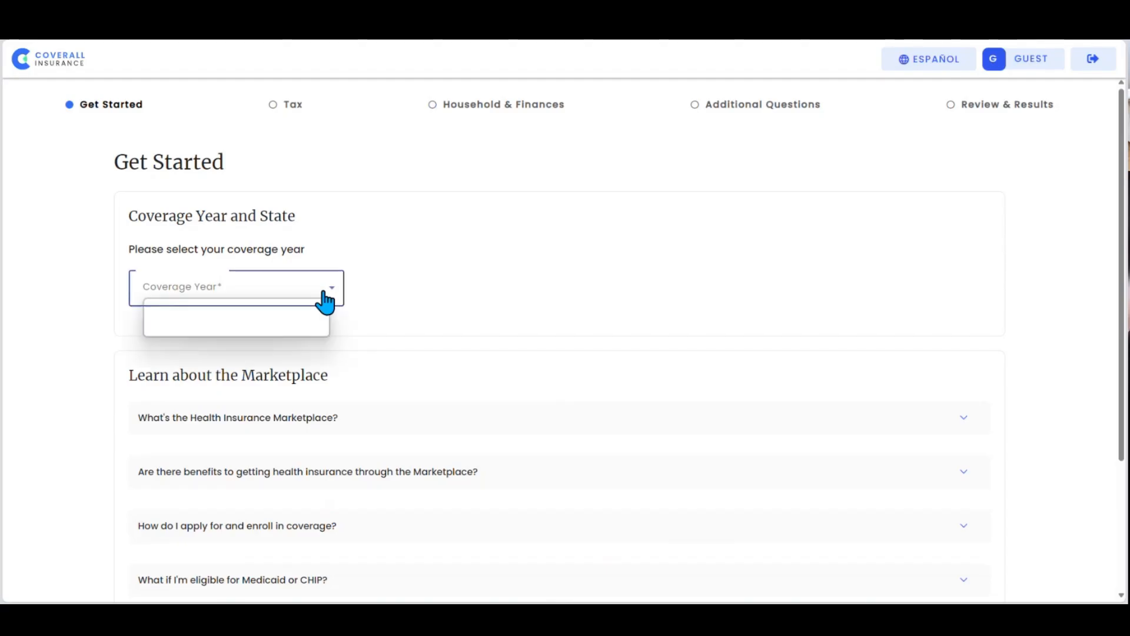
left_click(277, 328)
left_click(264, 378)
left_click(264, 378)
key("t")
key("t")
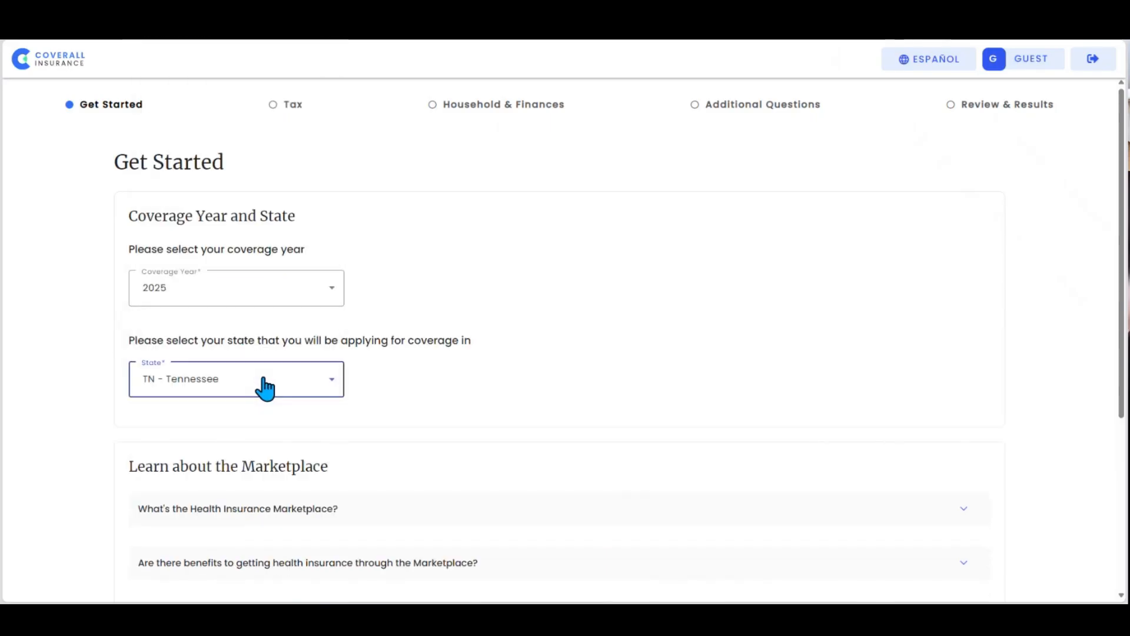
scroll(456, 398, "down", 4)
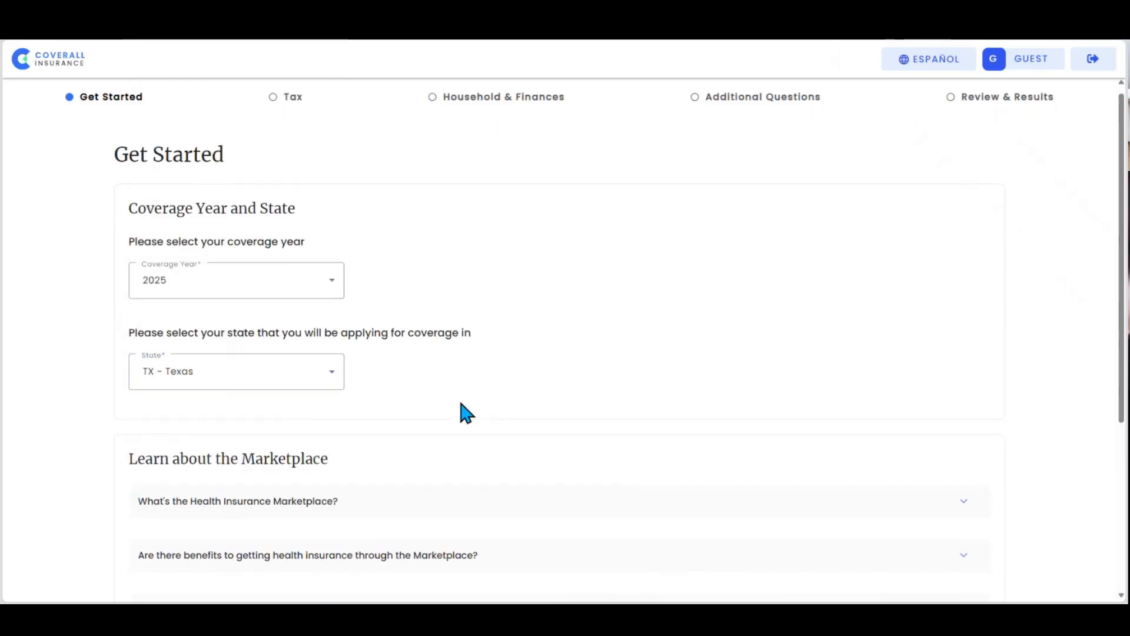
scroll(677, 553, "down", 1)
Step: Submit the coverage selection, agree to both the data retrieval and truthful answers statements, and accept the terms
left_click(583, 574)
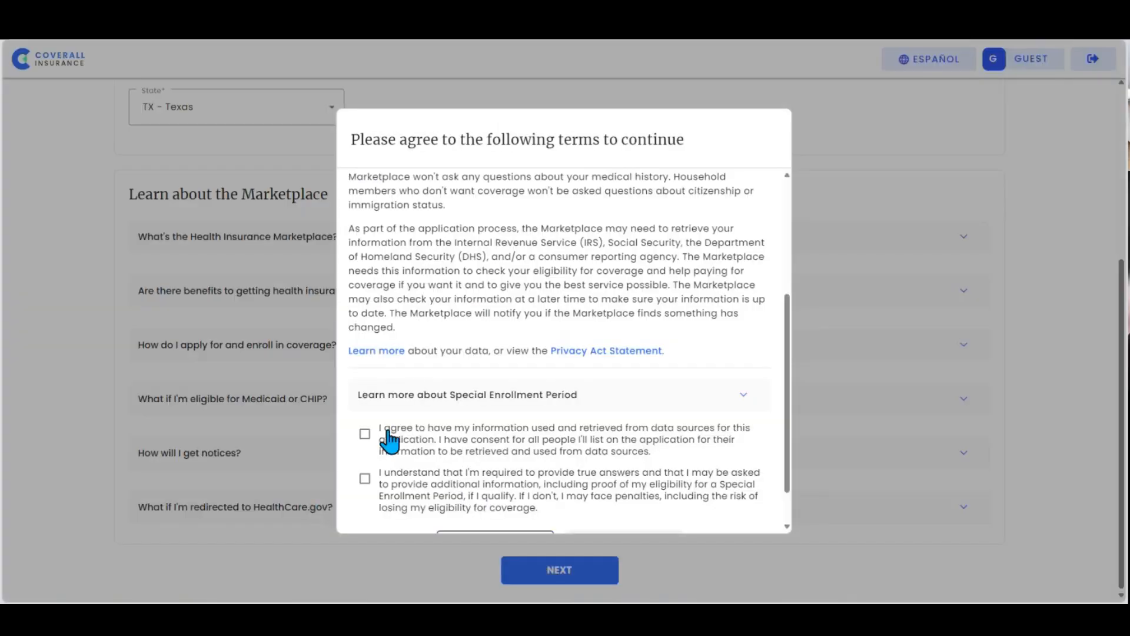
left_click(366, 436)
left_click(365, 478)
scroll(518, 483, "down", 1)
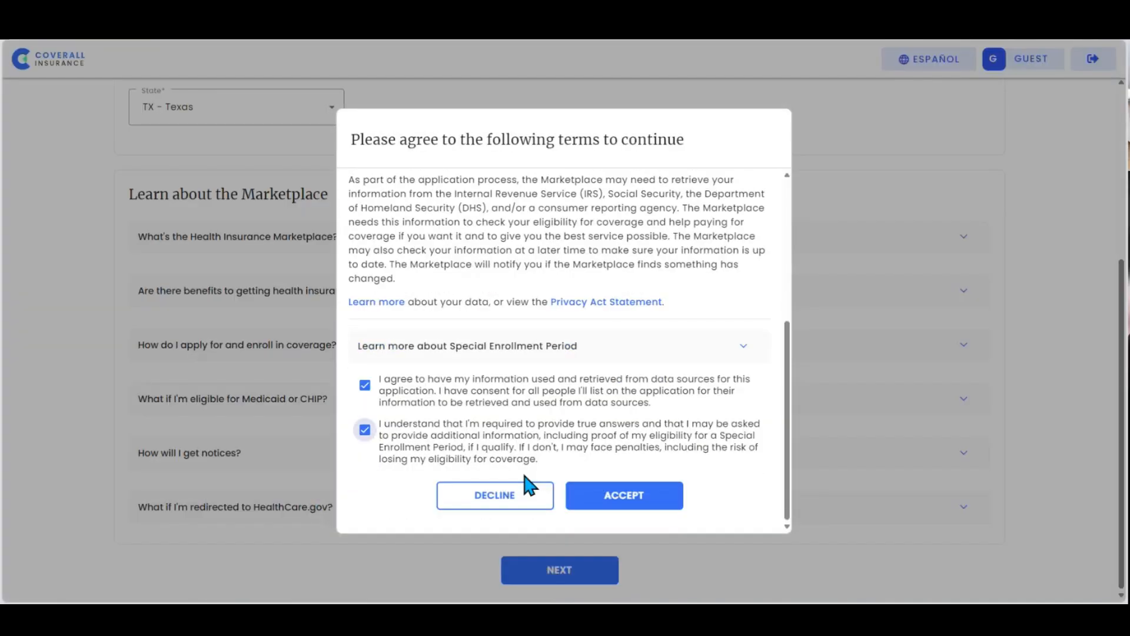
left_click(608, 499)
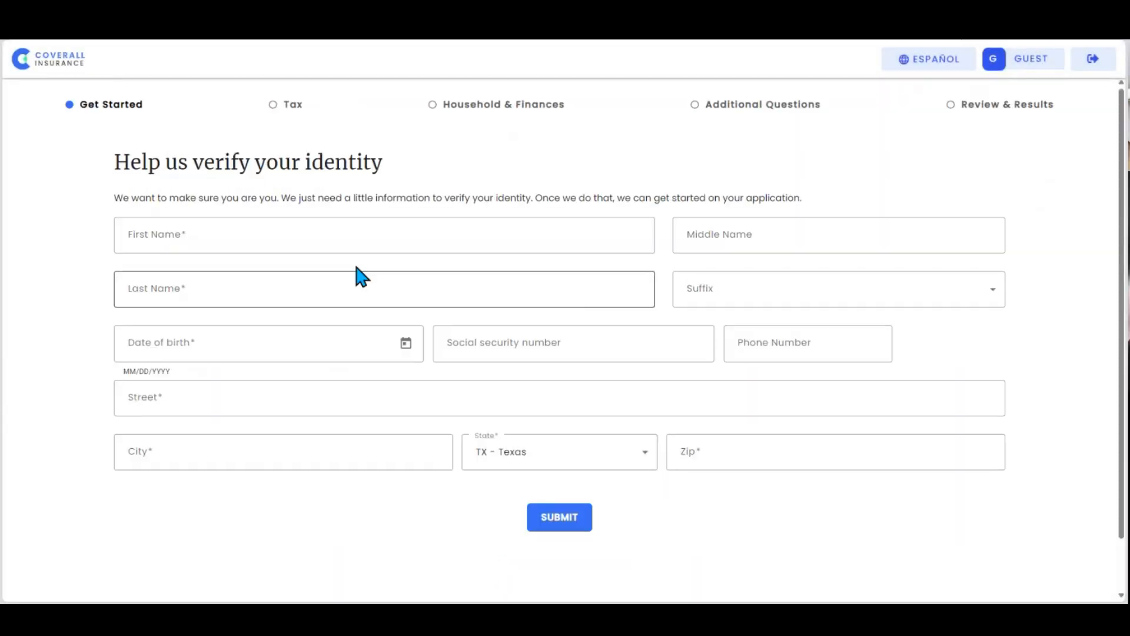
Step: Enter the applicant's first and last name in the identity verification form, leaving middle name and suffix empty
left_click(368, 230)
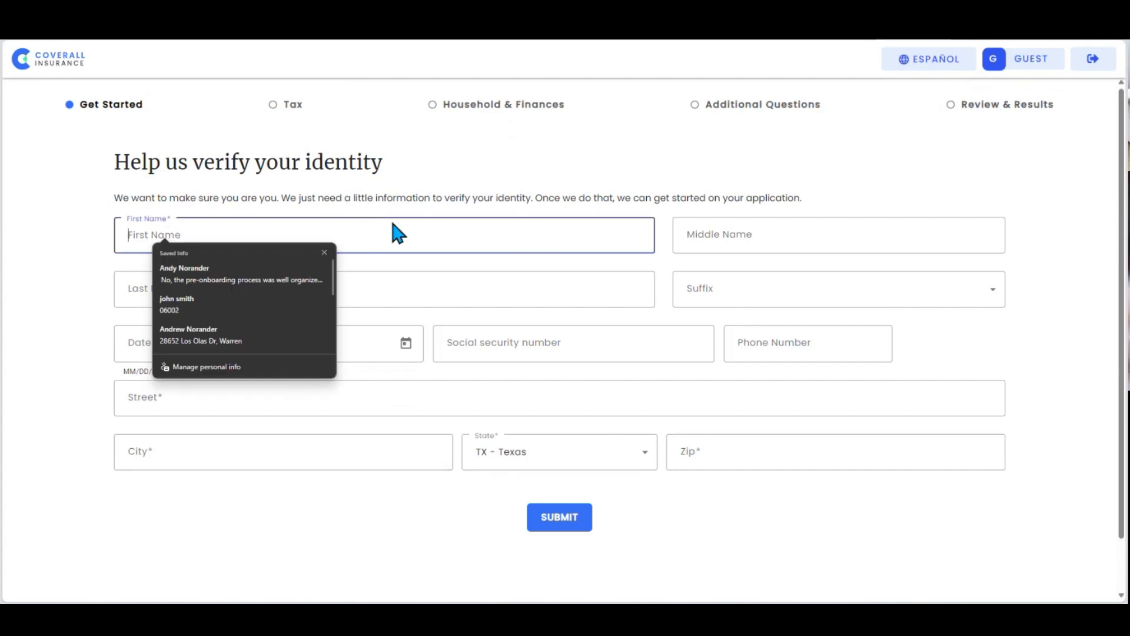
type("John")
key("Tab")
key("Tab")
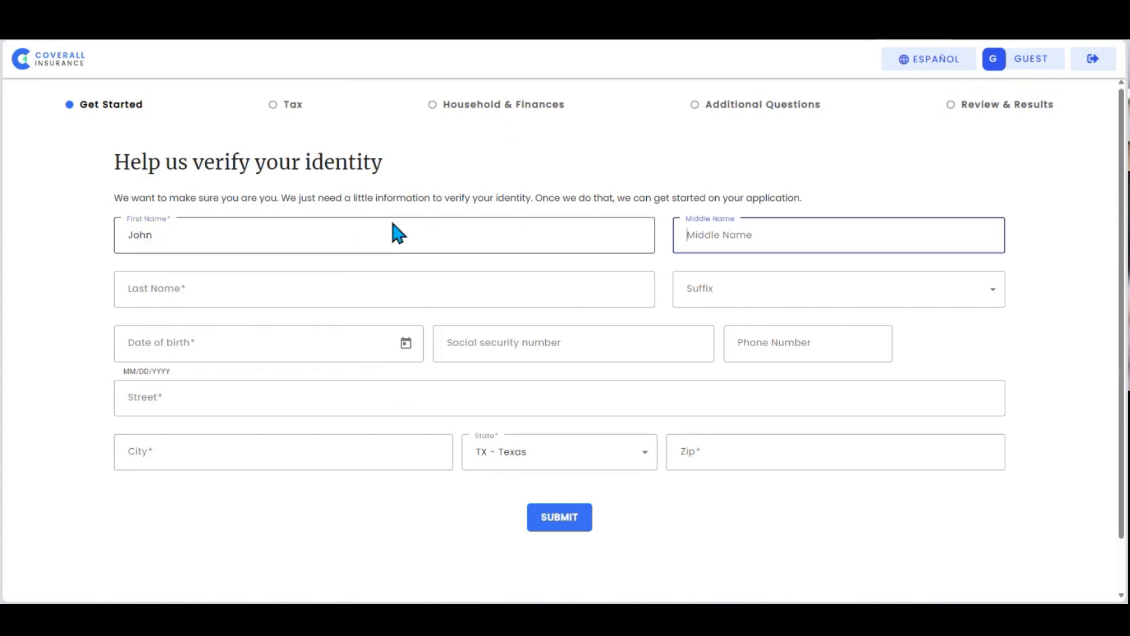
type("Test")
key("Tab")
key("Tab")
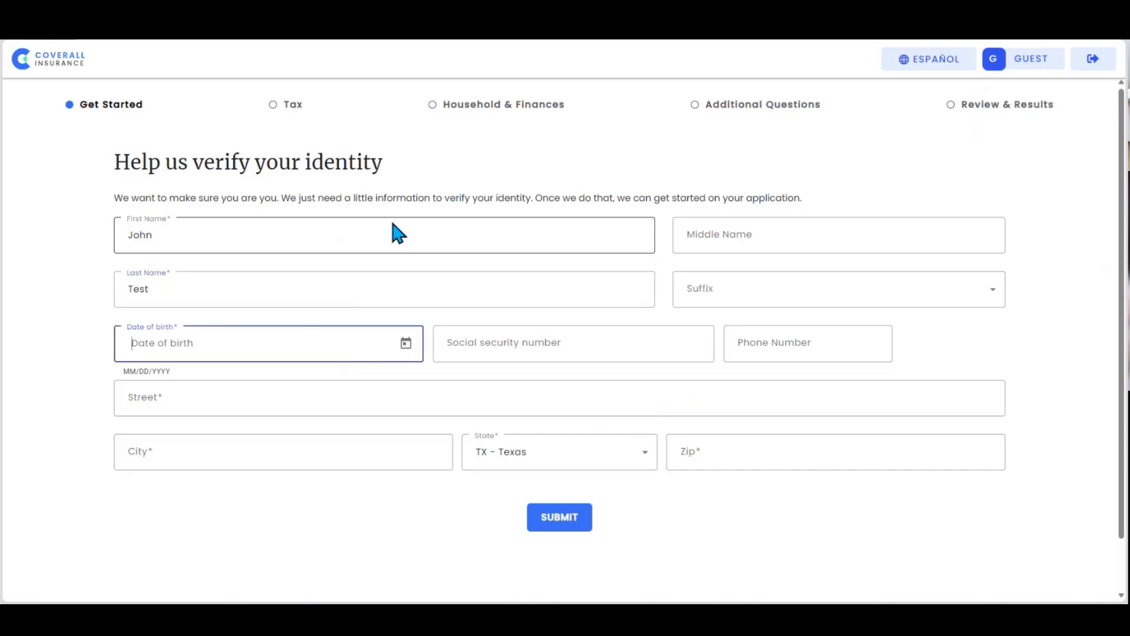
Step: Enter the applicant's date of birth and phone number, leaving the social security number empty
type("02/13/1984")
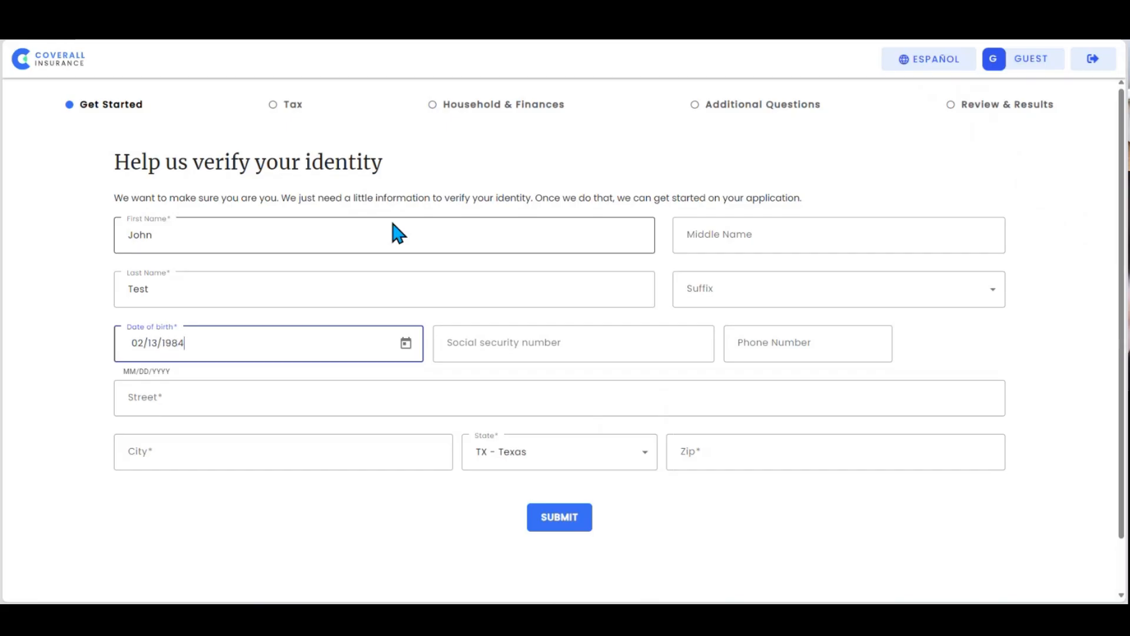
left_click(783, 342)
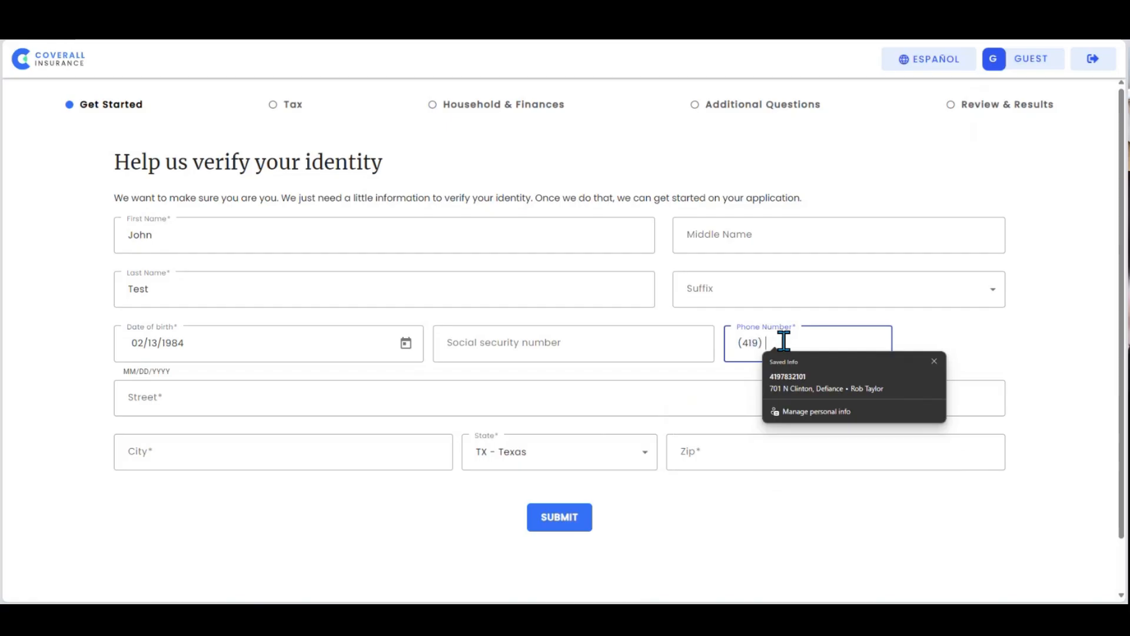
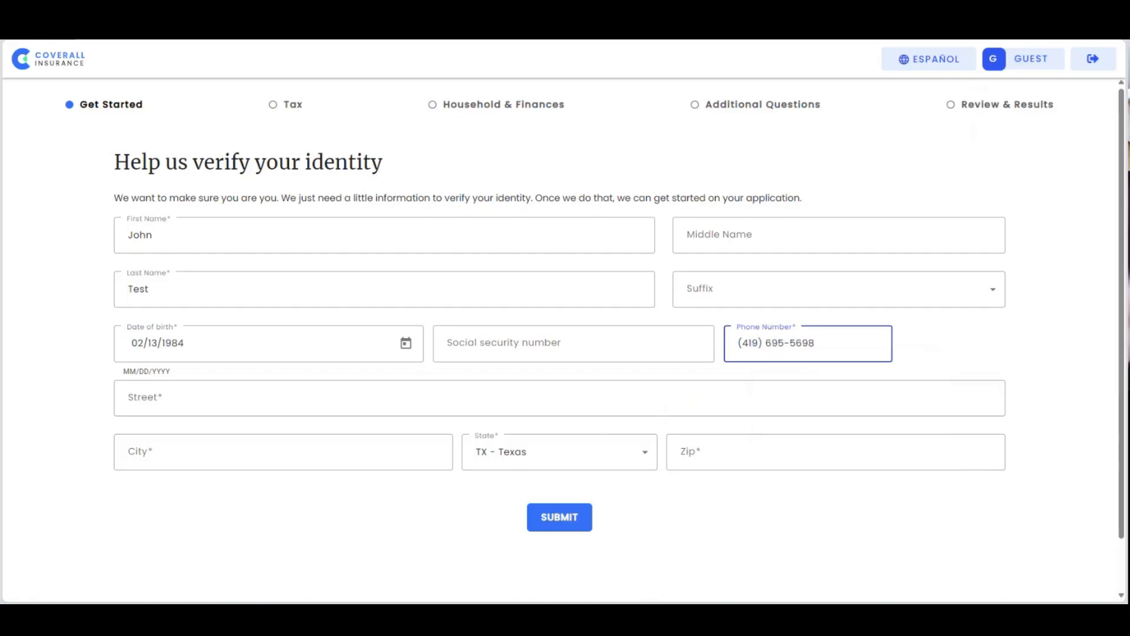
Step: Enter the applicant's street address in the identity verification form
left_click(422, 396)
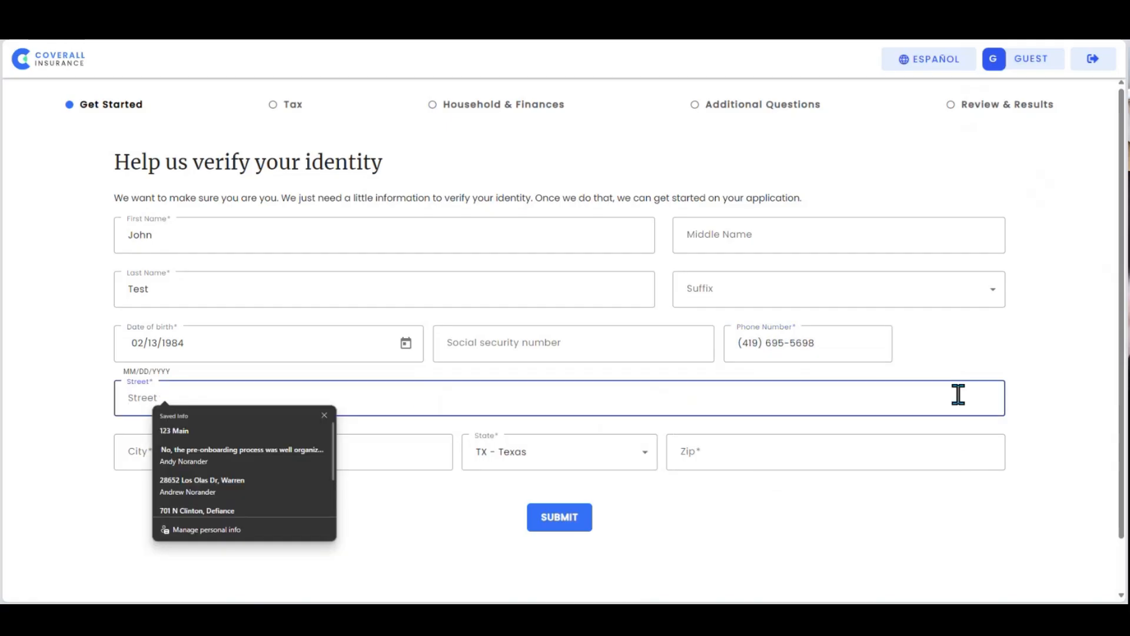
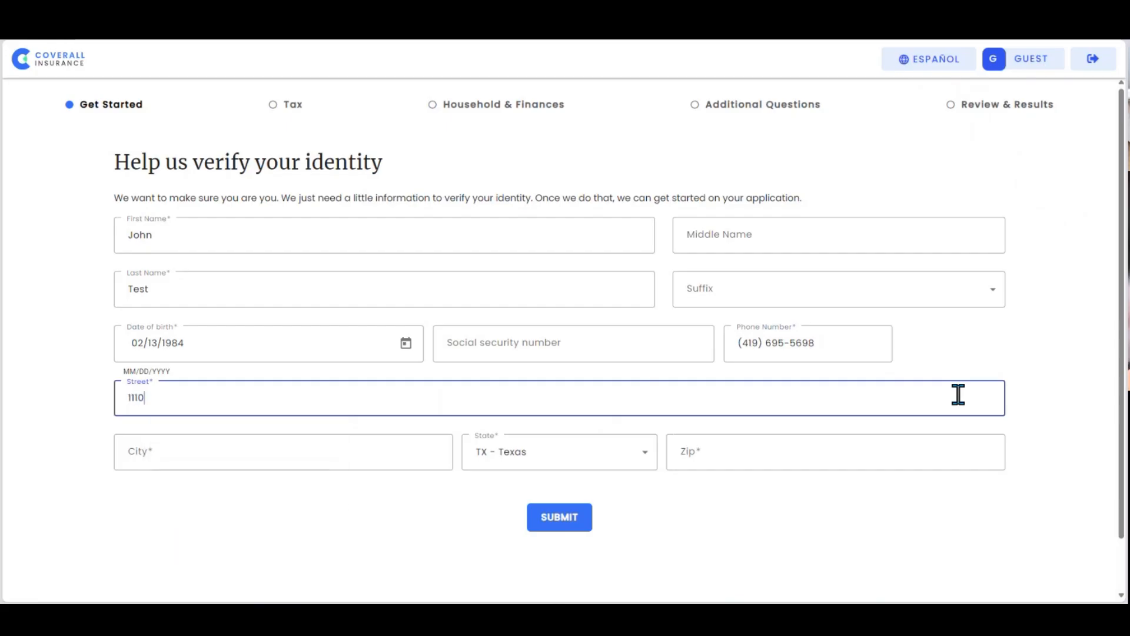
Step: Fill in the applicant's city and ZIP code and submit the identity details
key("Tab")
type("Houston")
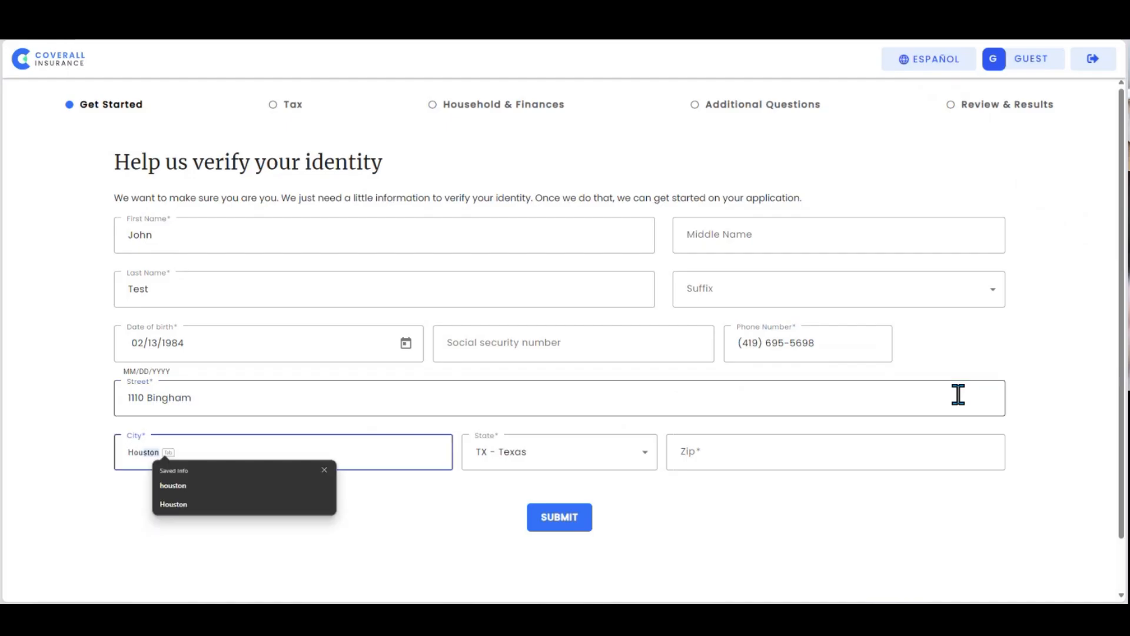
key("Tab")
key("Tab")
type("77001")
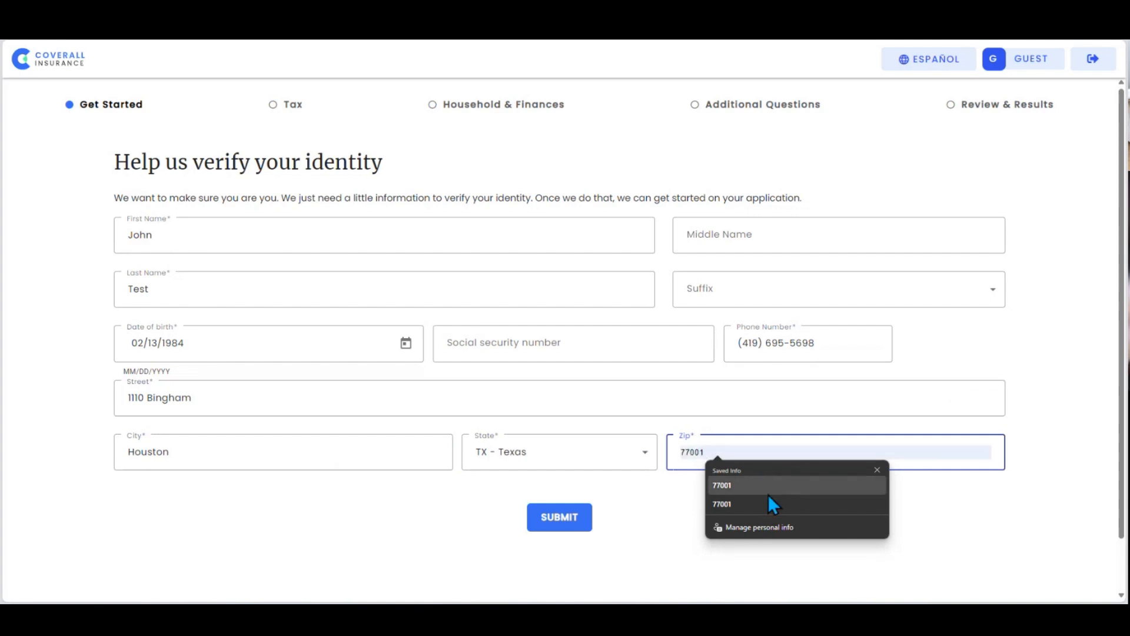
left_click(770, 505)
left_click(562, 521)
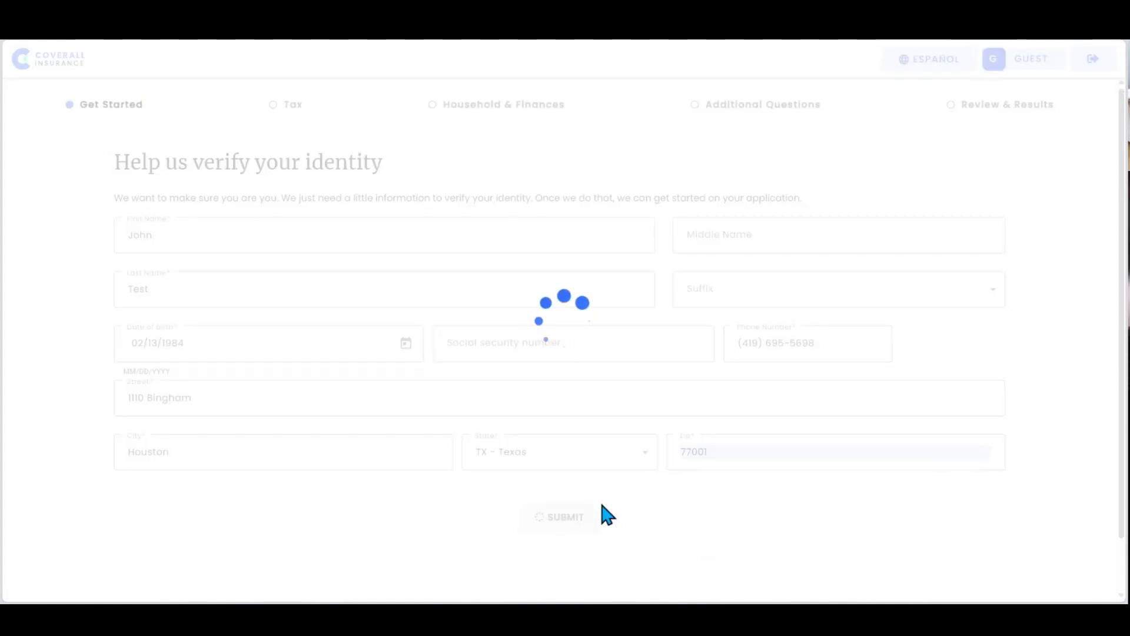
Step: Answer the verification questions with auto lender ASPEN, credit card CHASE and current city NONE OF THE ABOVE, and submit them
left_click(153, 291)
scroll(178, 388, "down", 2)
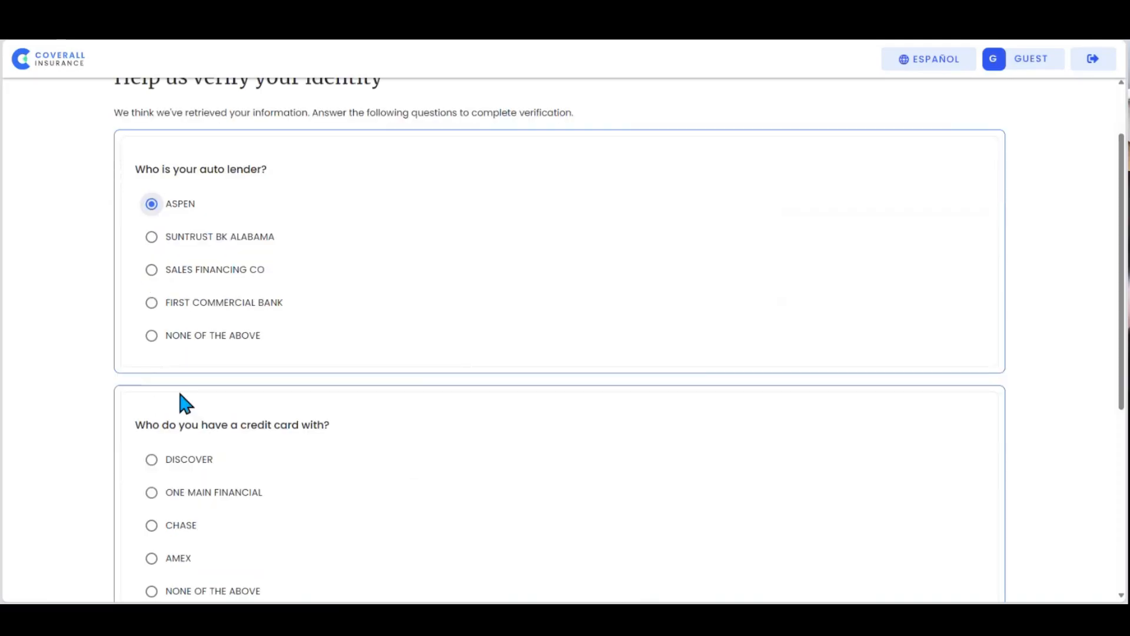
left_click(155, 493)
scroll(177, 510, "down", 5)
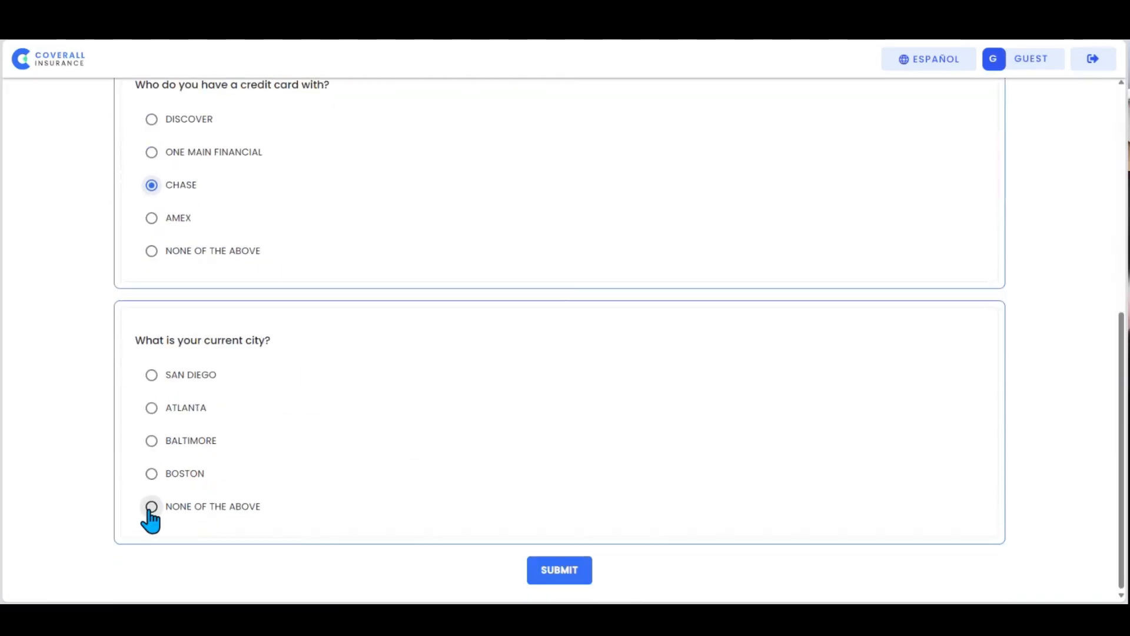
left_click(151, 506)
left_click(558, 574)
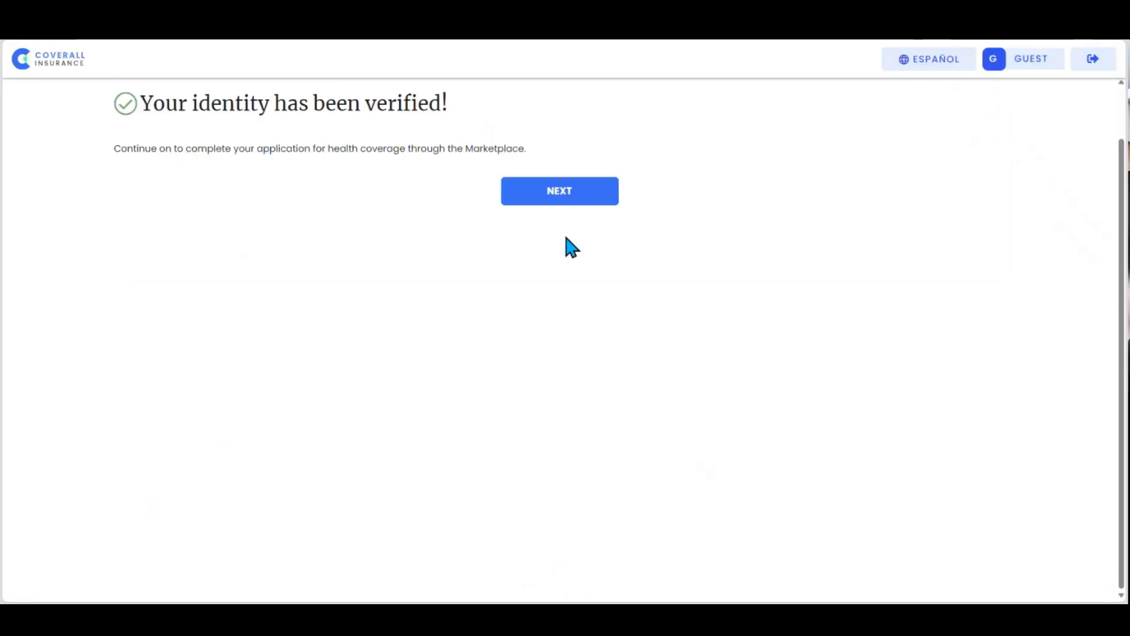
Step: Continue to the application search and choose to create a new application without using any existing data
left_click(568, 200)
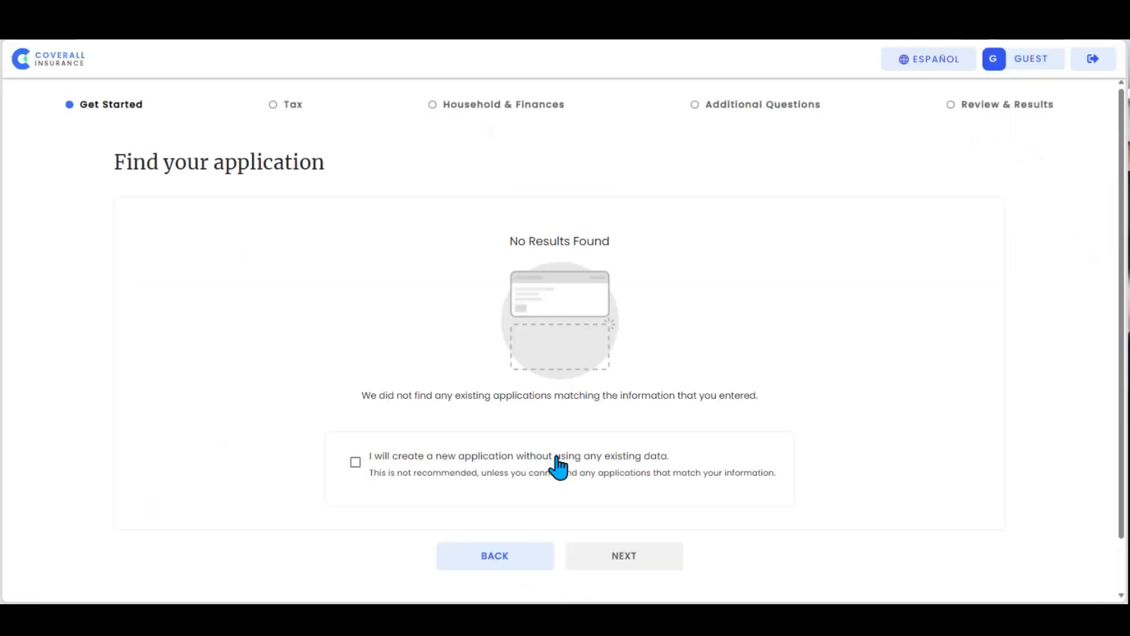
scroll(412, 469, "down", 1)
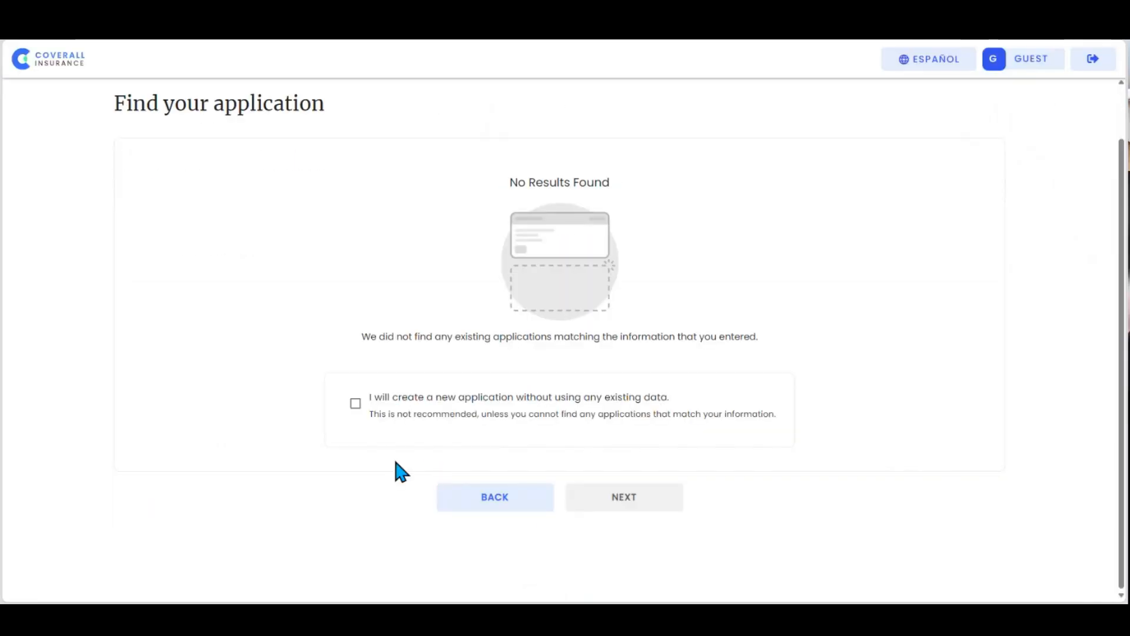
left_click(355, 405)
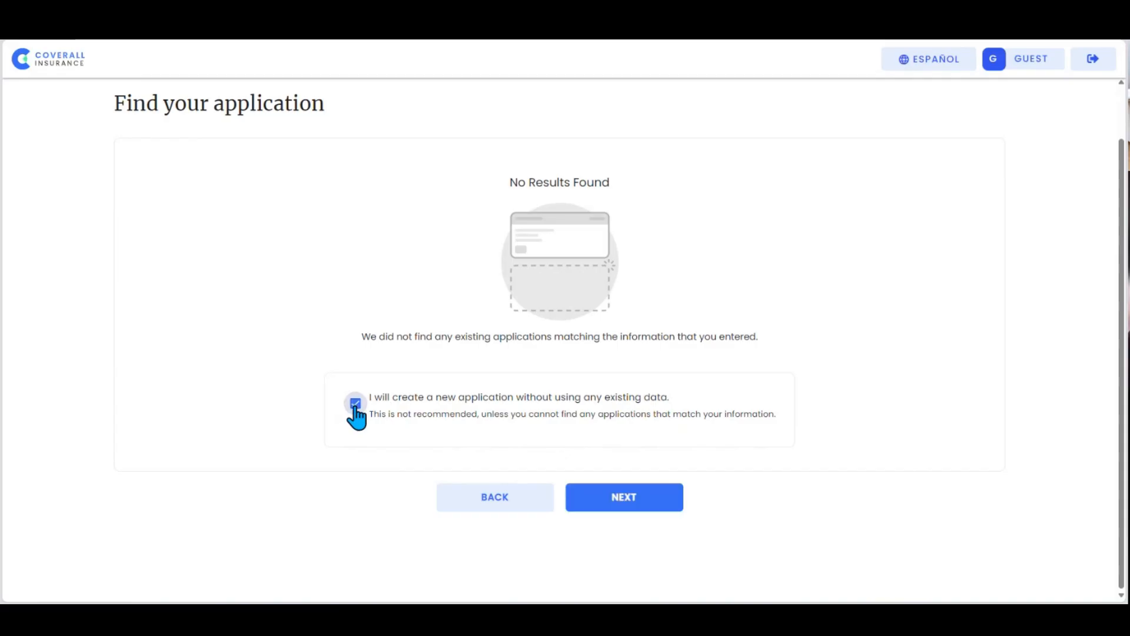
left_click(613, 503)
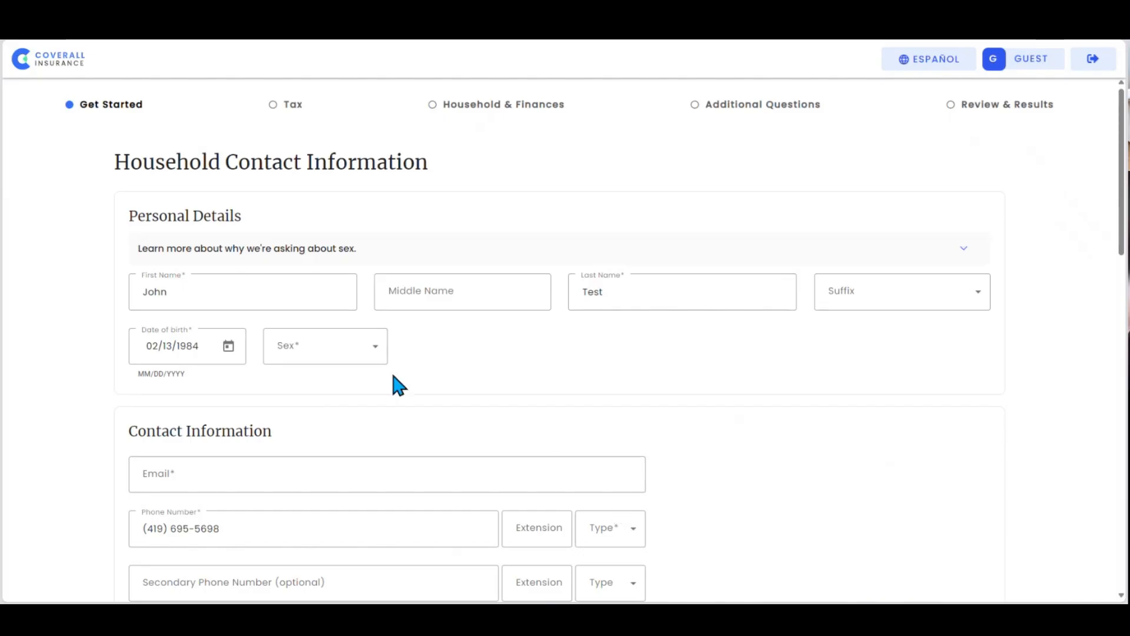
Step: Set the household contact's sex to Male and fill in the contact's e-mail
left_click(381, 357)
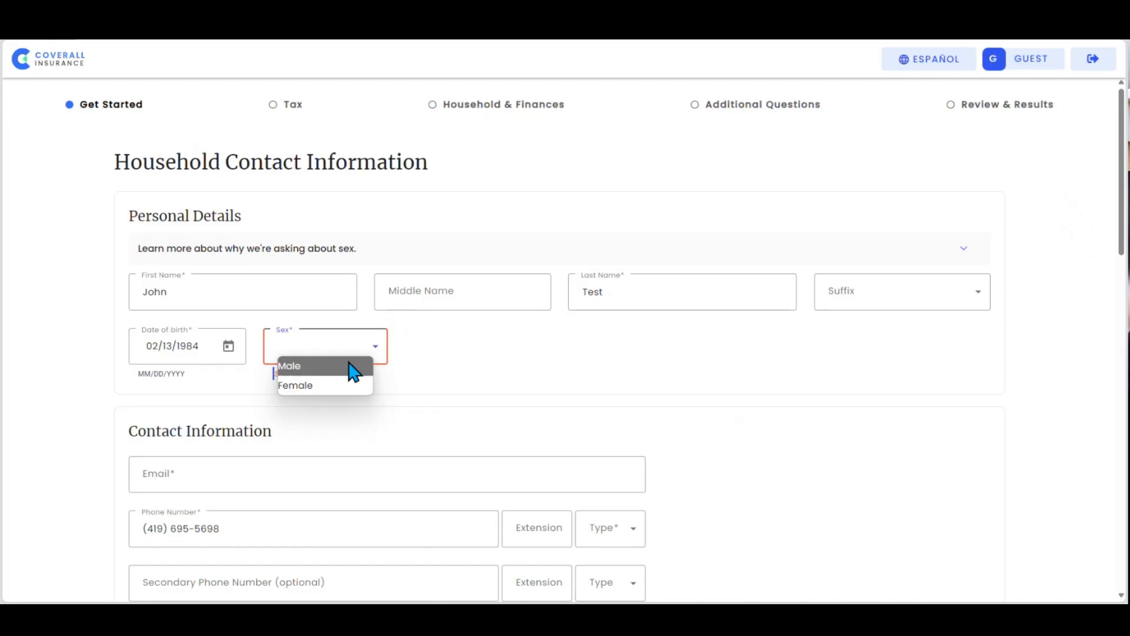
left_click(353, 368)
left_click(306, 474)
type("jtest")
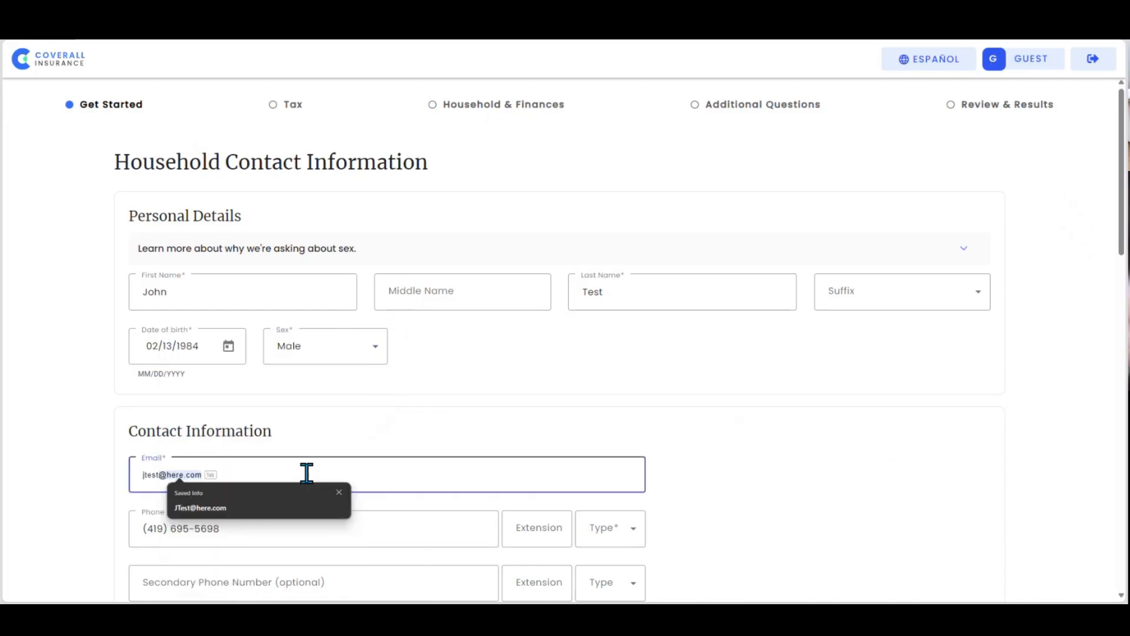
left_click(247, 511)
Step: Set the primary phone type to Mobile and choose to receive paper notices in the mail
scroll(737, 505, "down", 2)
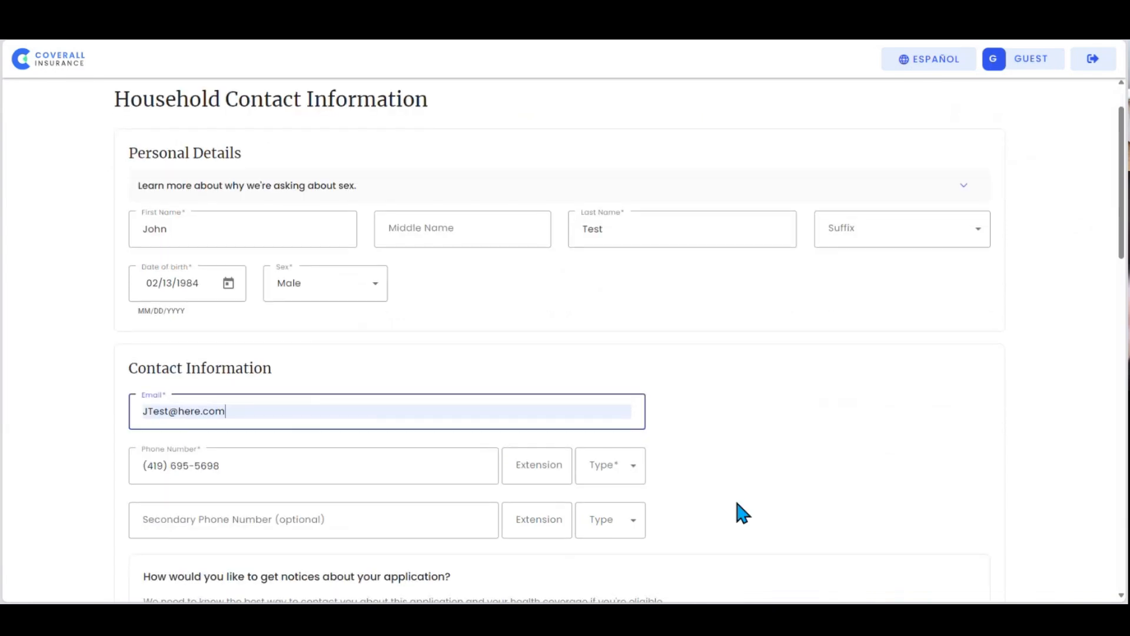
left_click(631, 415)
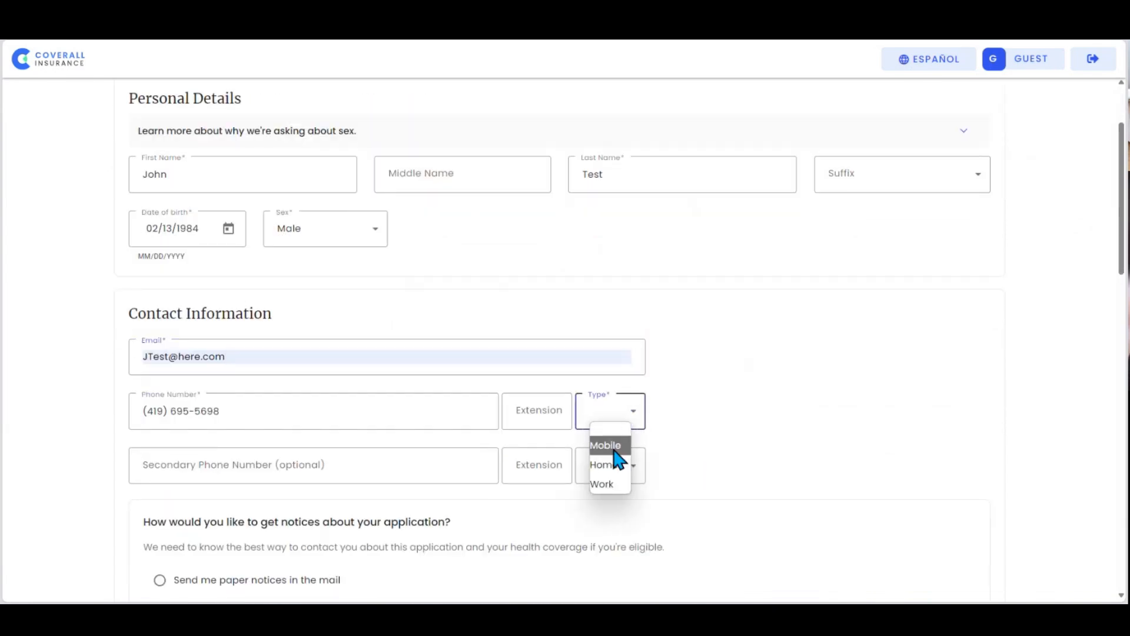
left_click(612, 448)
scroll(765, 465, "down", 1)
scroll(764, 463, "down", 4)
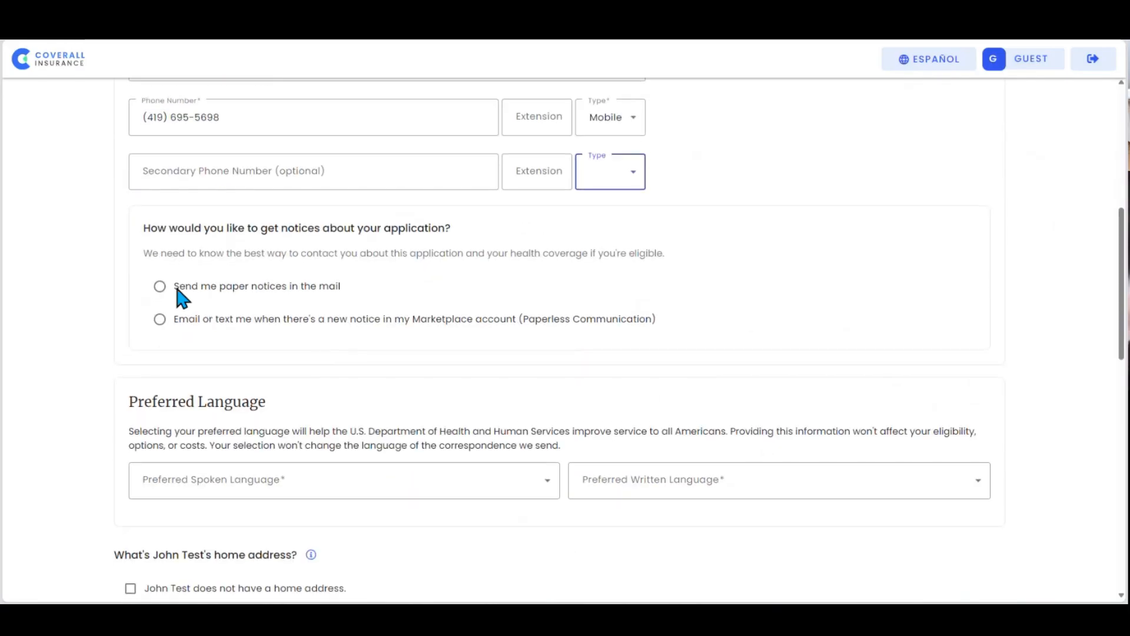
left_click(159, 287)
Step: Set both the preferred spoken language and the preferred written language to English
left_click(212, 477)
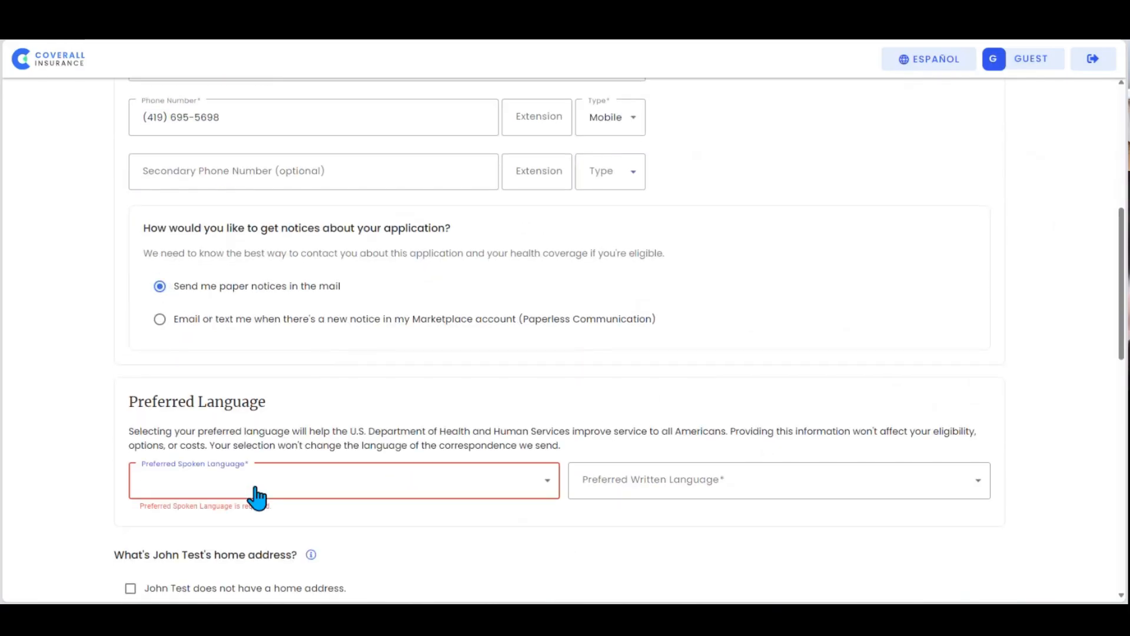
left_click(533, 488)
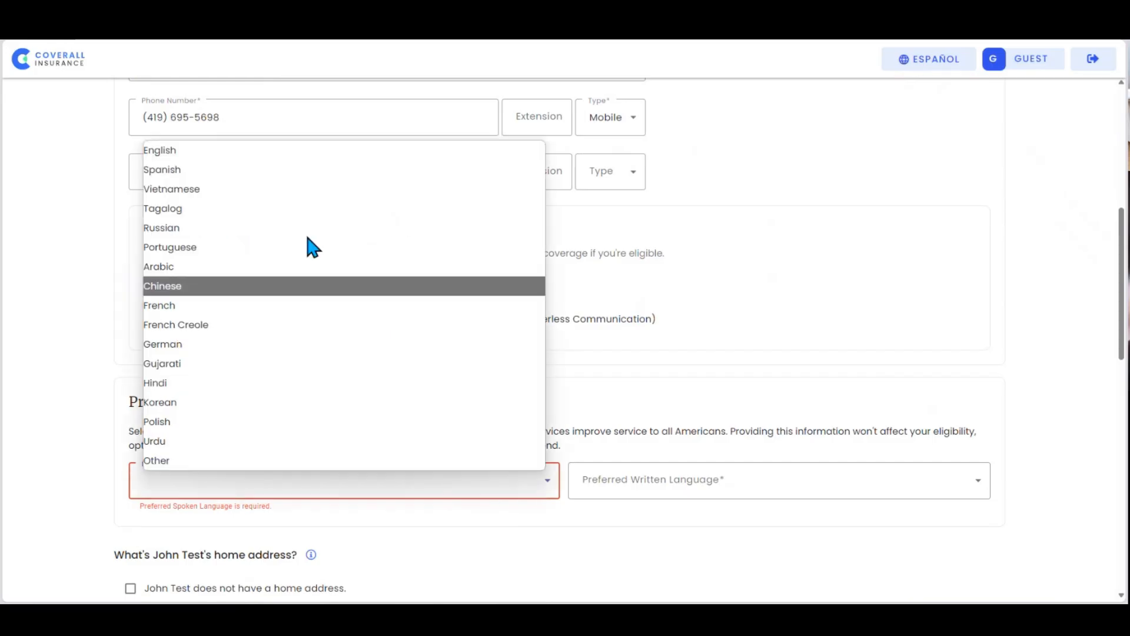
left_click(245, 150)
left_click(978, 494)
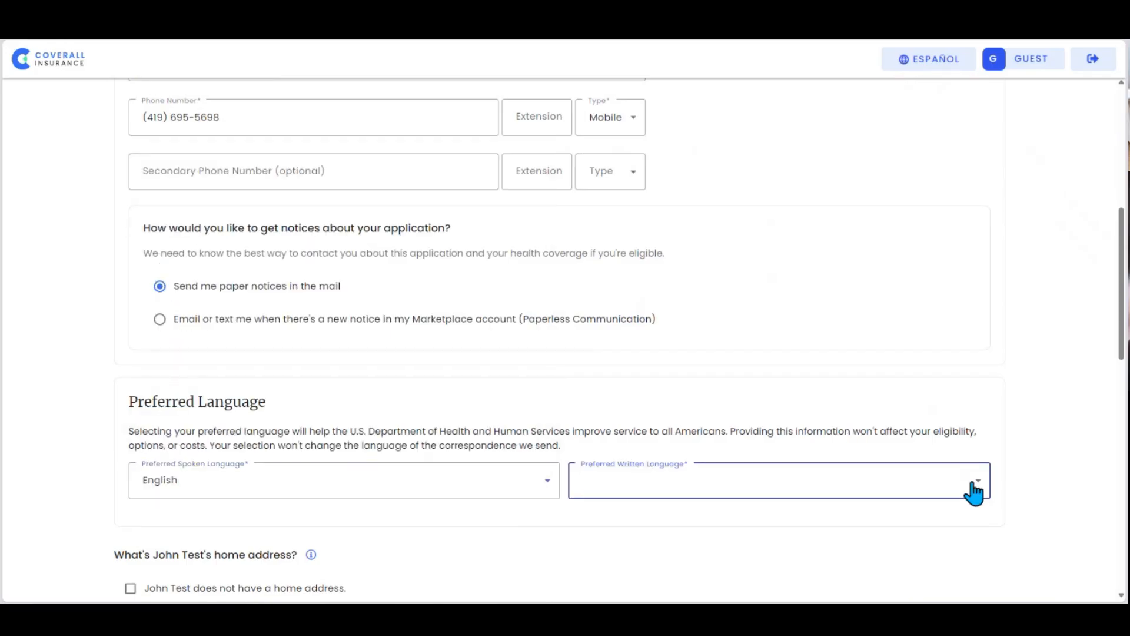
left_click(840, 492)
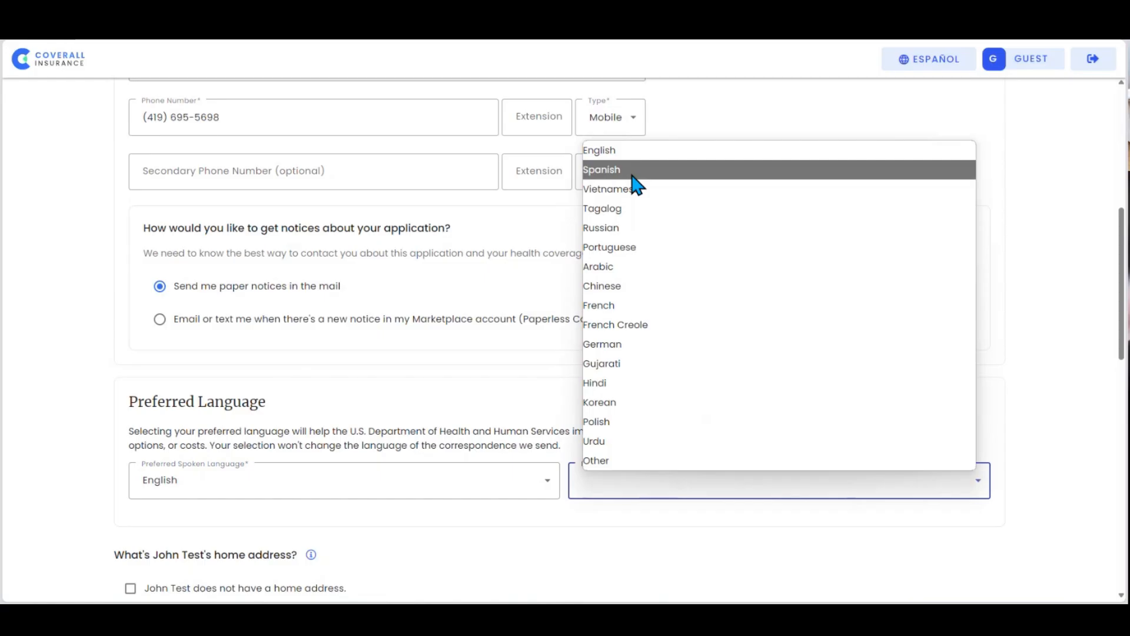
left_click(631, 153)
scroll(88, 400, "down", 3)
scroll(98, 408, "down", 6)
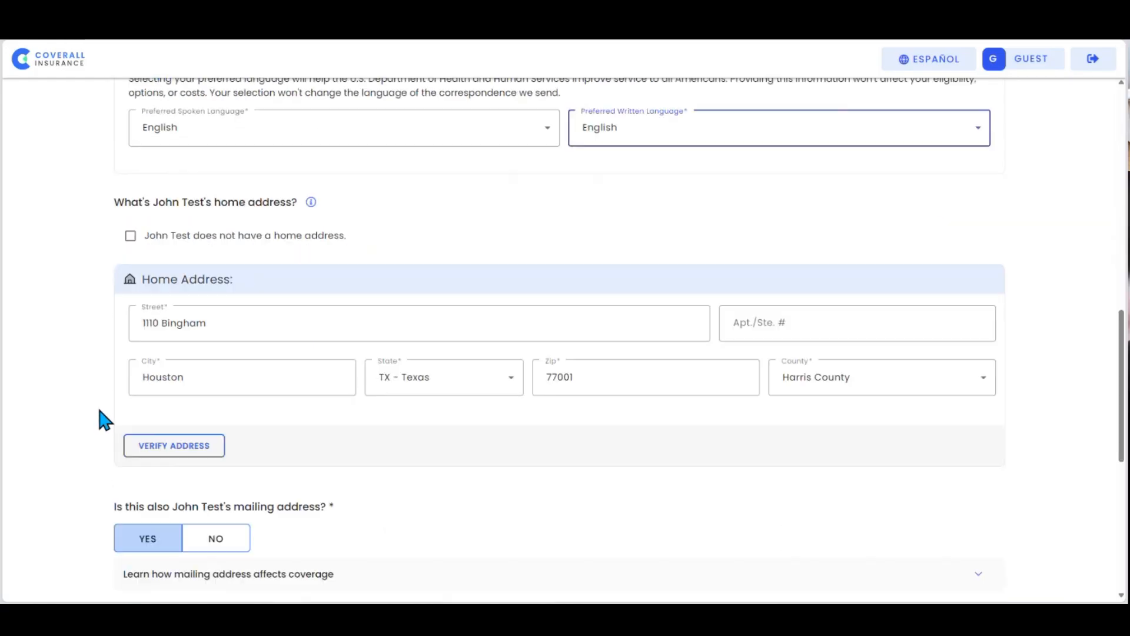
Step: Request coverage for the household contact, set the marital status to Single, and continue the application
left_click(154, 489)
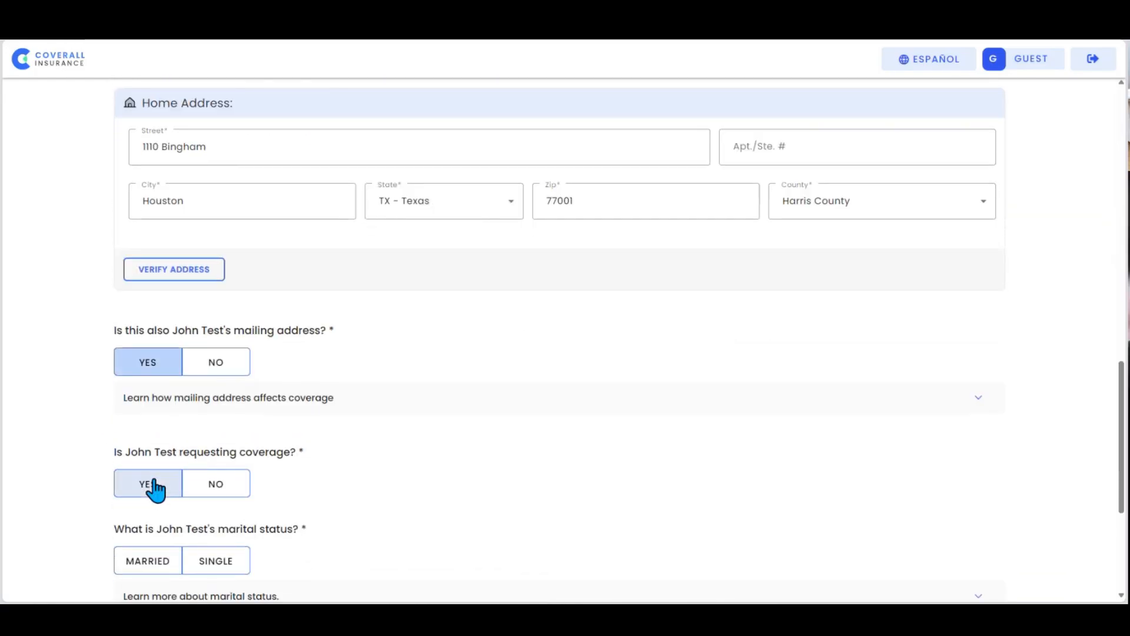
scroll(152, 487, "down", 1)
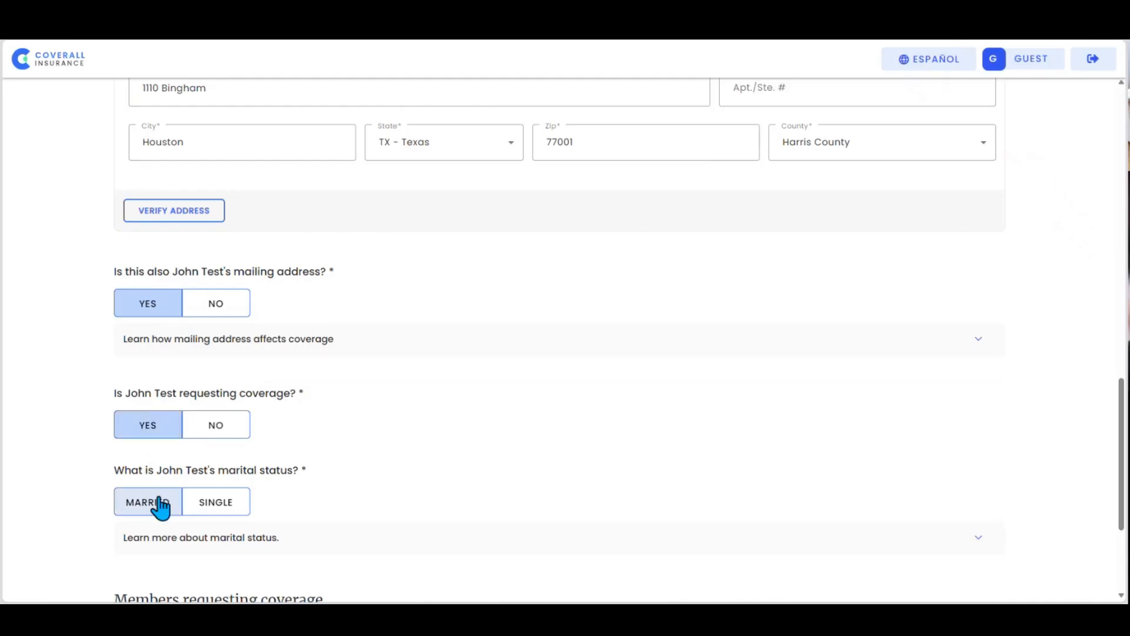
scroll(141, 498, "down", 1)
left_click(219, 456)
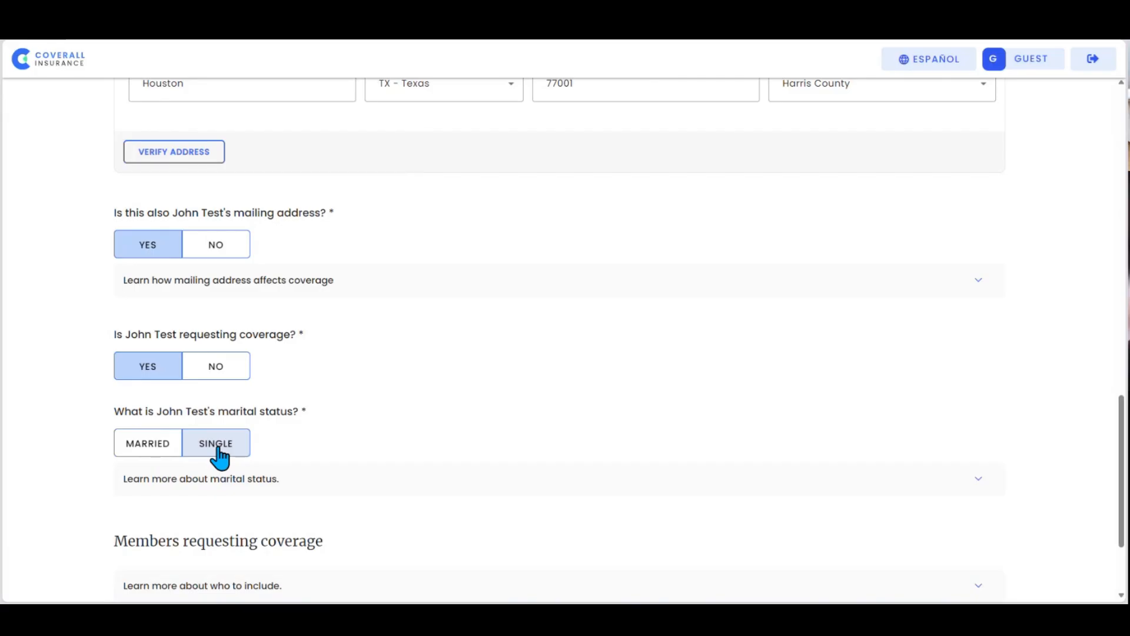
scroll(220, 457, "down", 2)
left_click(629, 572)
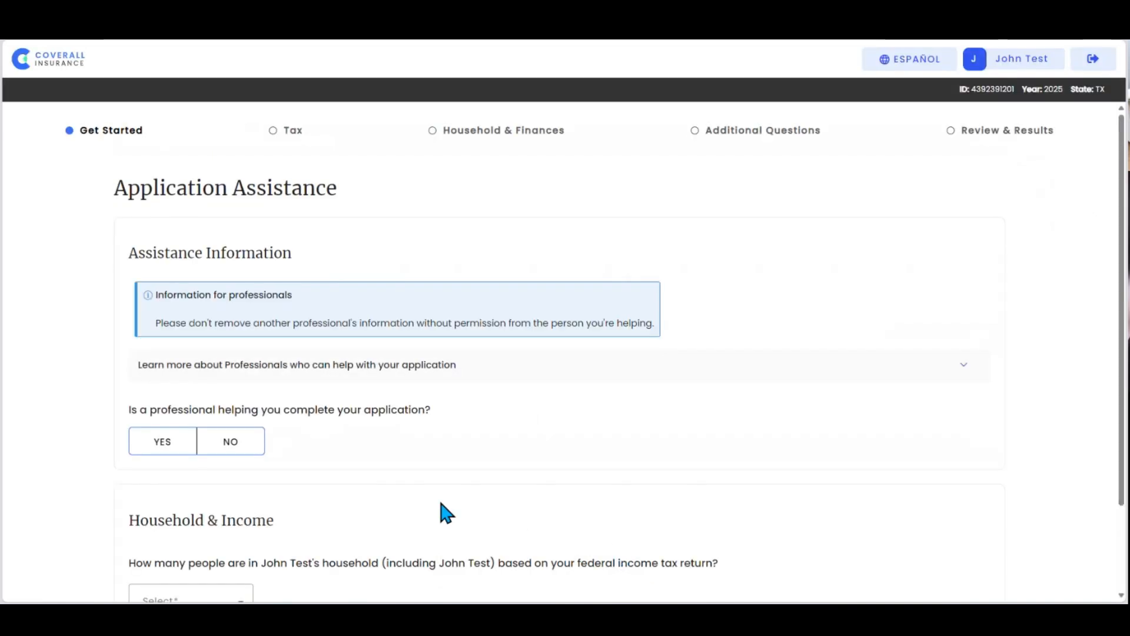
Step: Answer No to whether a professional is helping complete the application
scroll(441, 506, "down", 1)
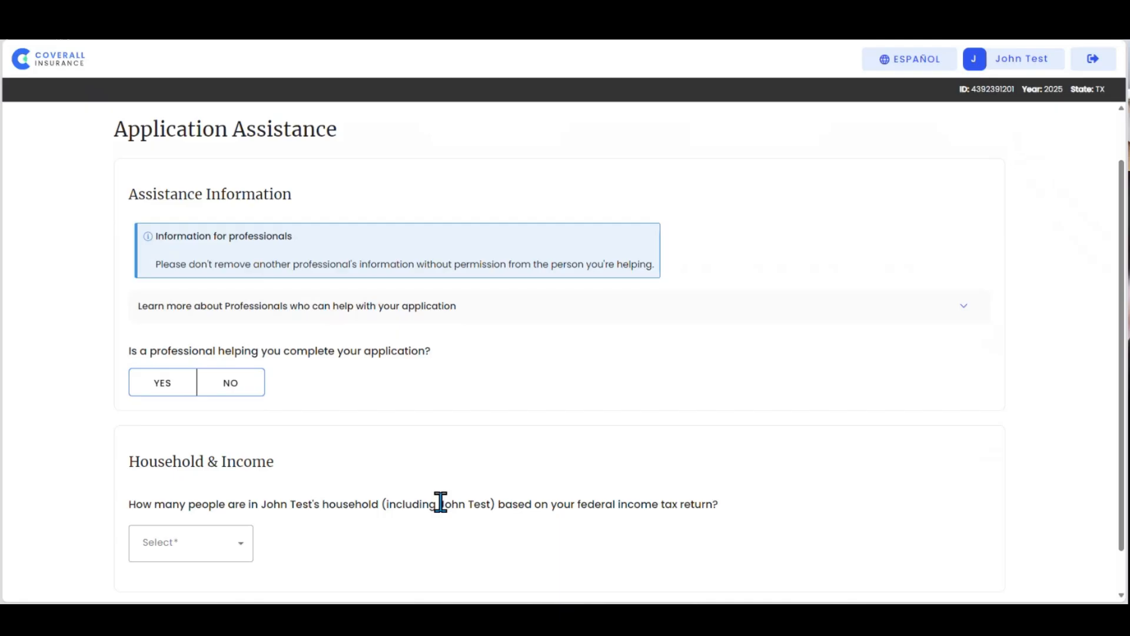
scroll(440, 503, "down", 1)
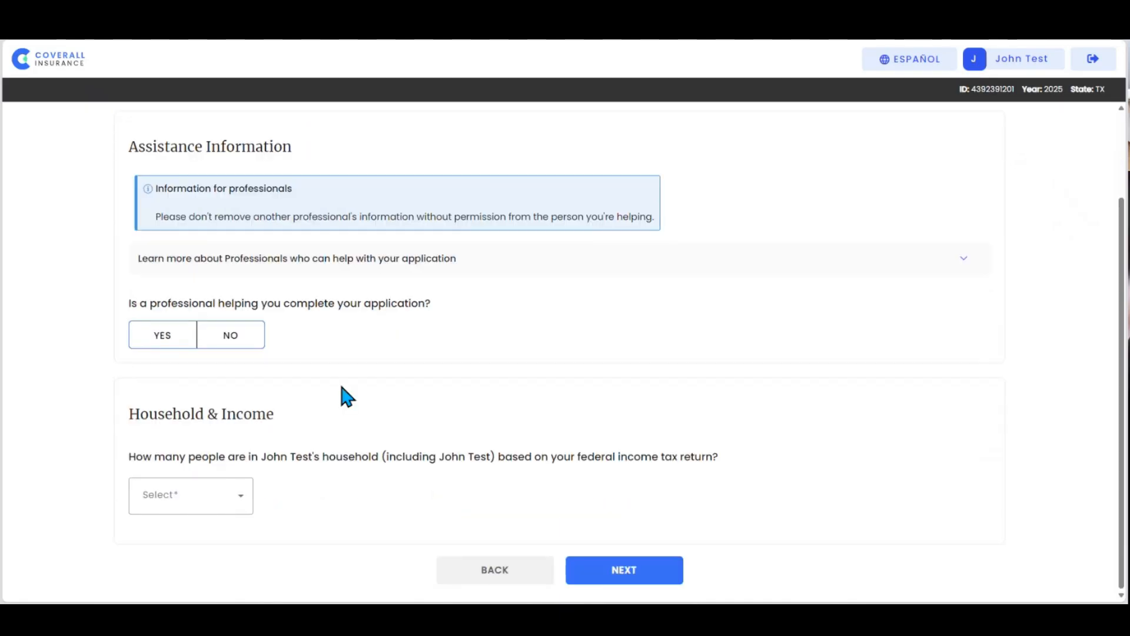
left_click(173, 351)
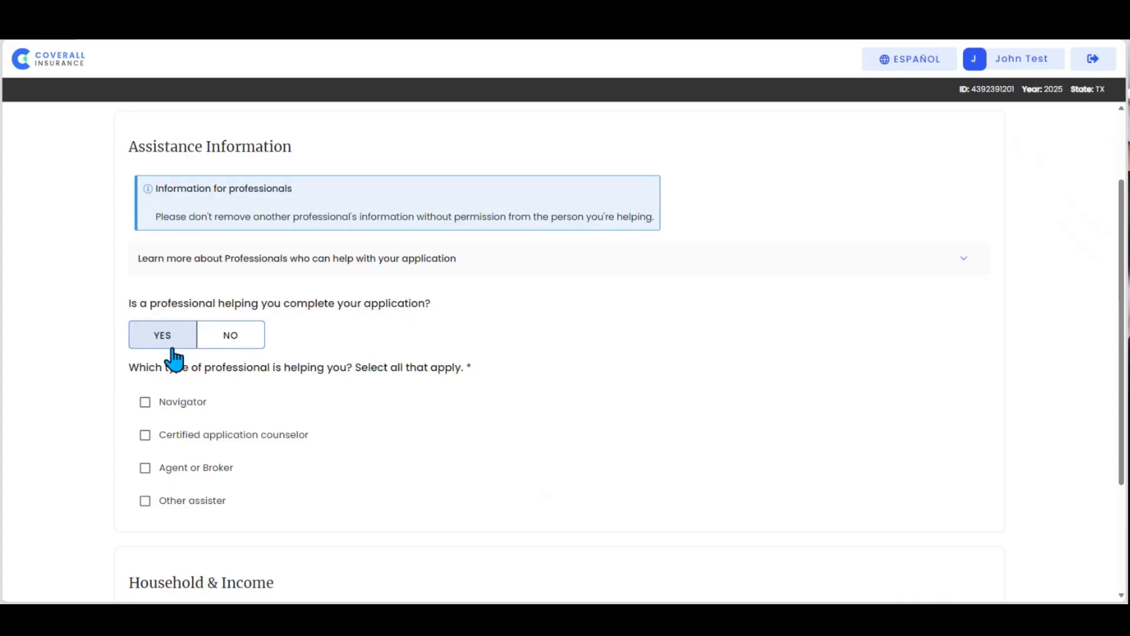
left_click(225, 343)
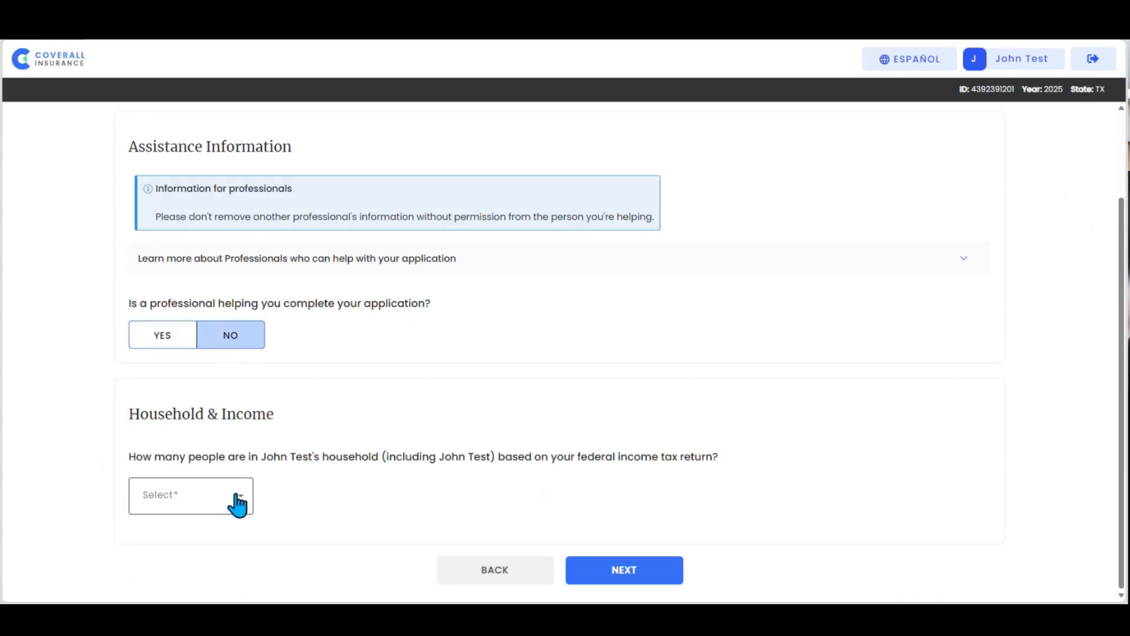
Step: Set the household size to 1 with income of $63,000 or less, opt to check for help paying for coverage, and continue
left_click(238, 505)
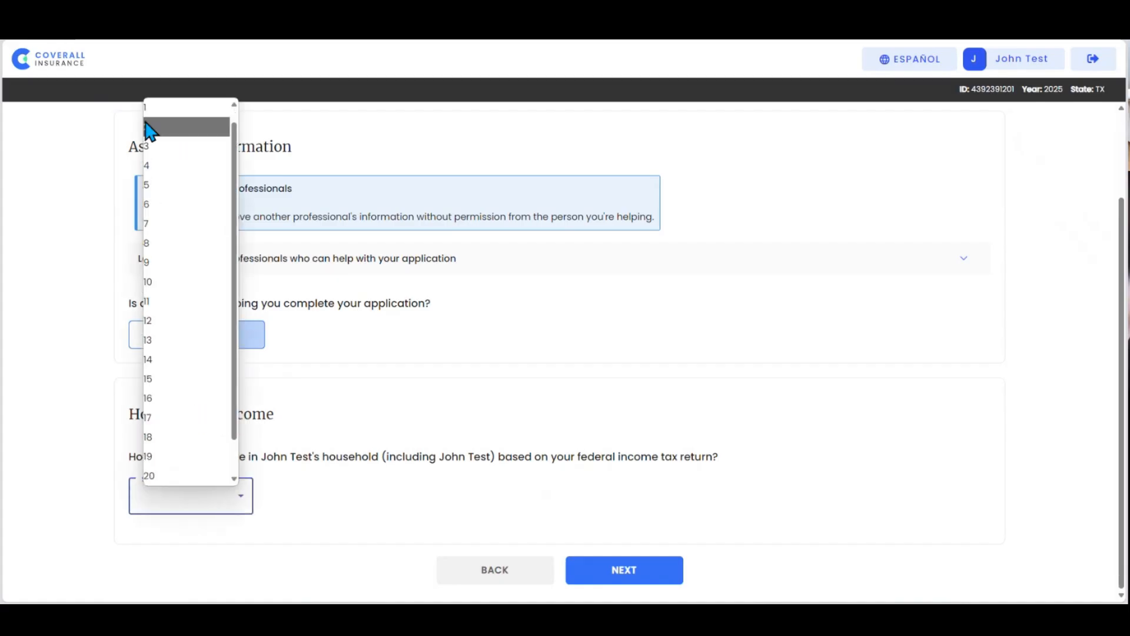
left_click(153, 112)
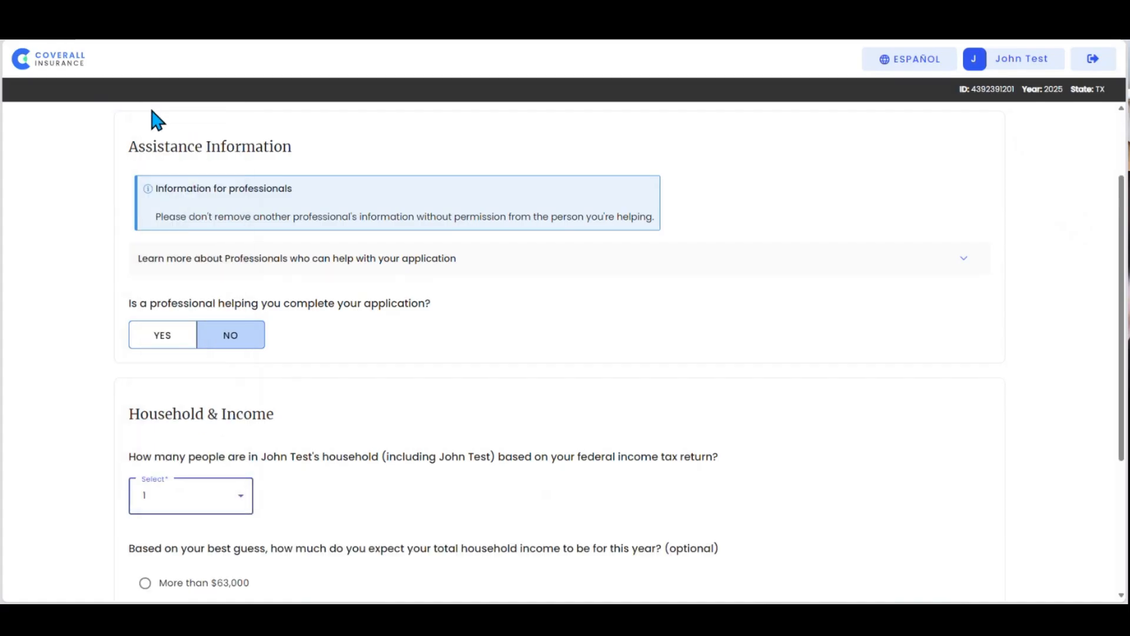
scroll(92, 442, "down", 4)
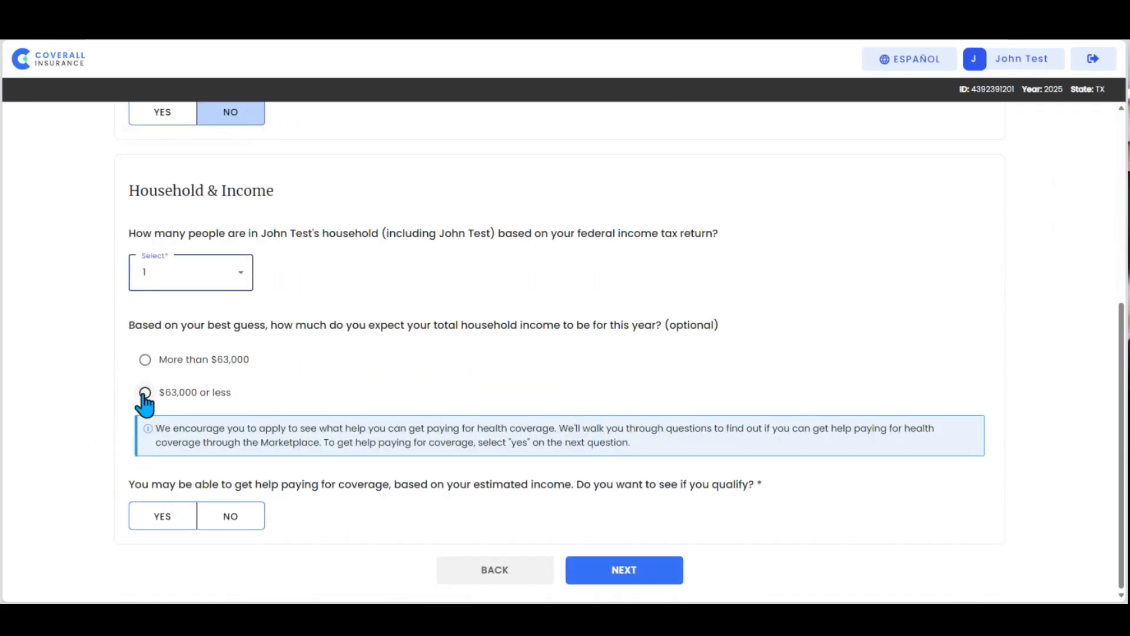
left_click(145, 393)
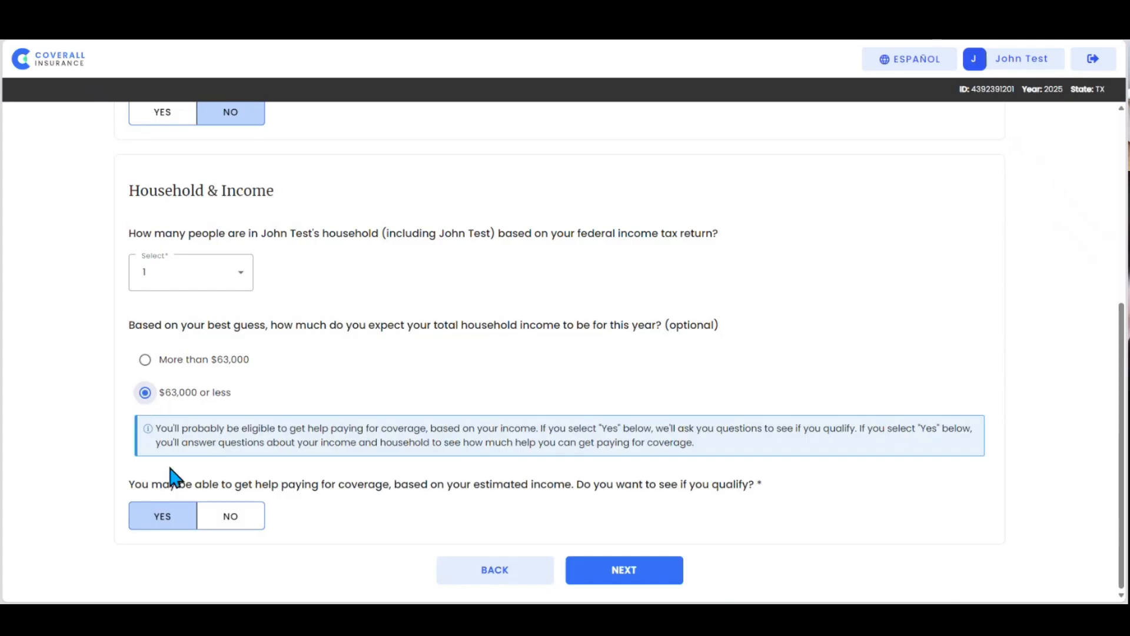
left_click(654, 572)
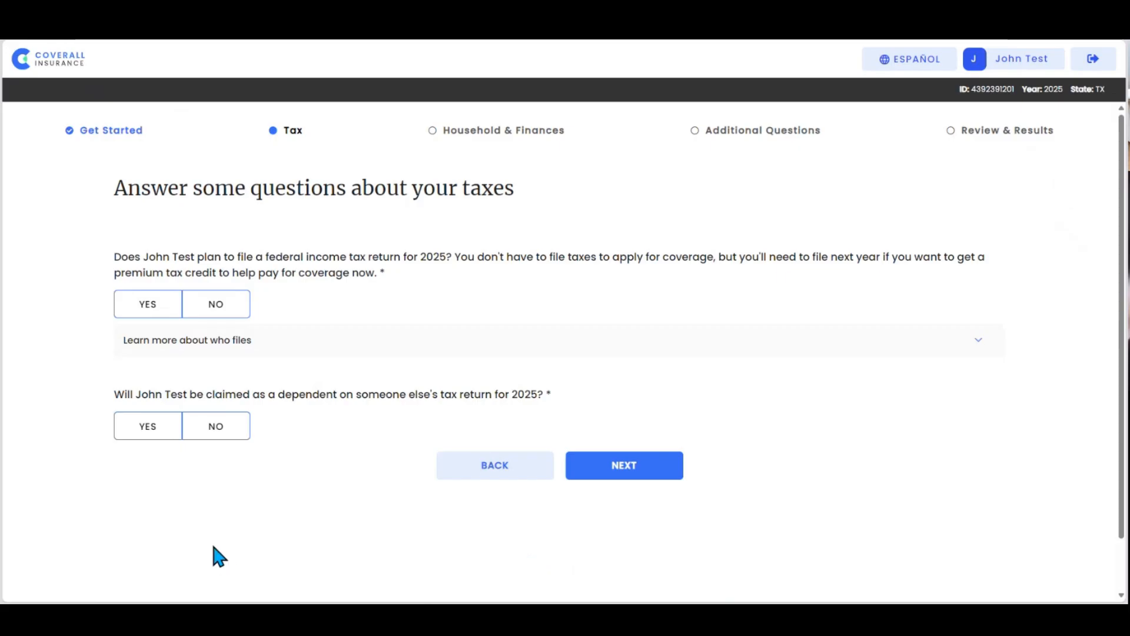
Step: Answer Yes to filing a 2025 federal tax return and No to being claimed as a dependent, and add no other filers
left_click(123, 307)
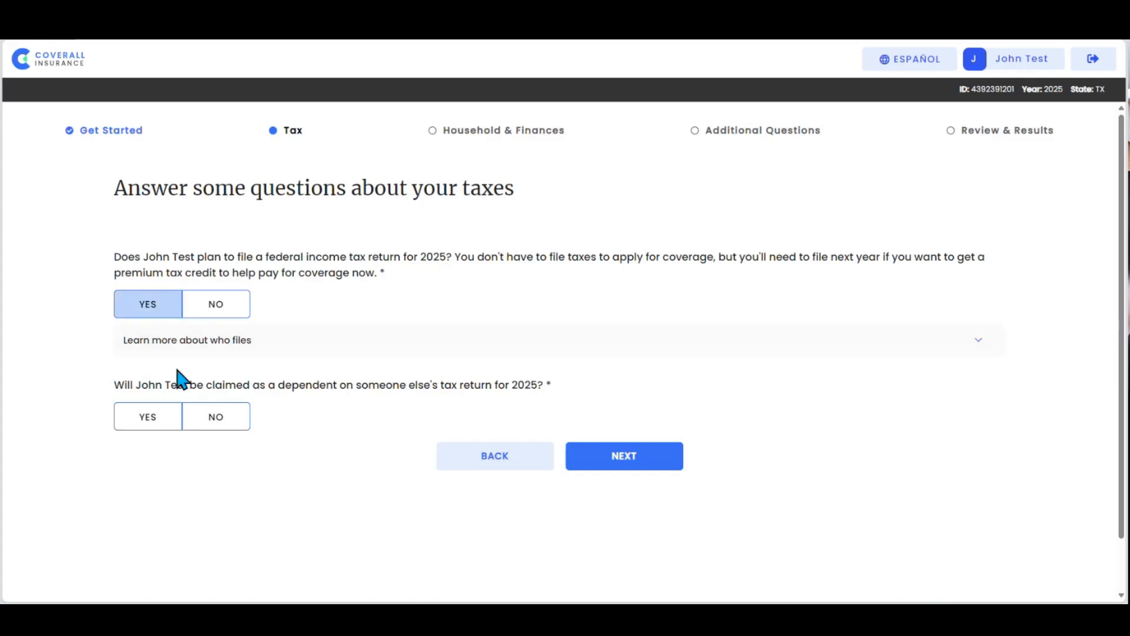
left_click(220, 422)
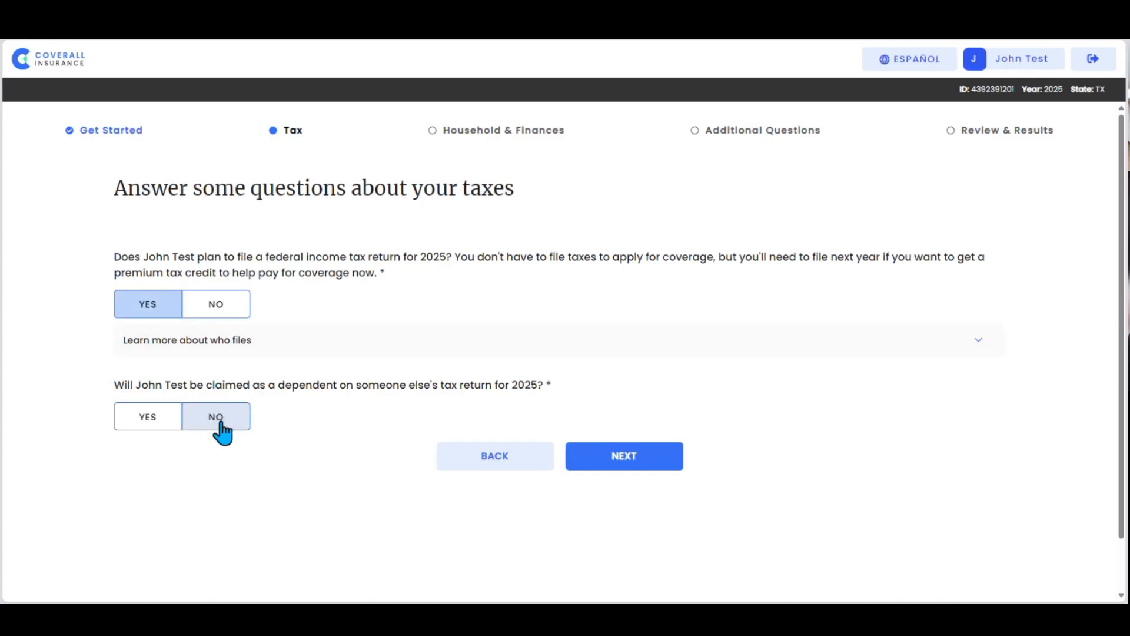
left_click(625, 462)
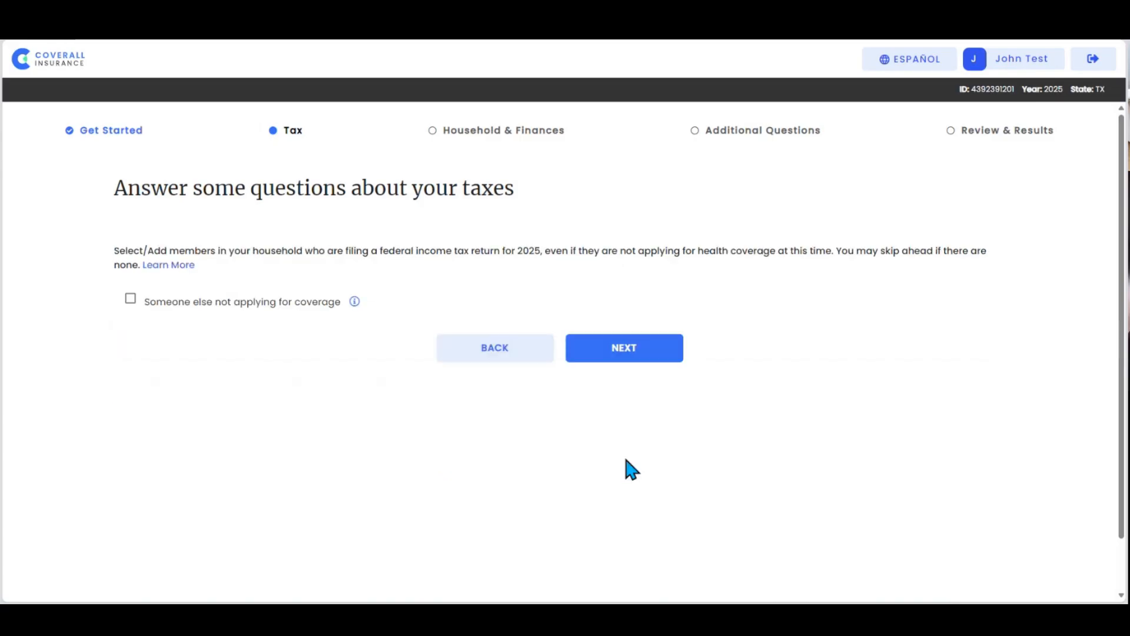
left_click(620, 356)
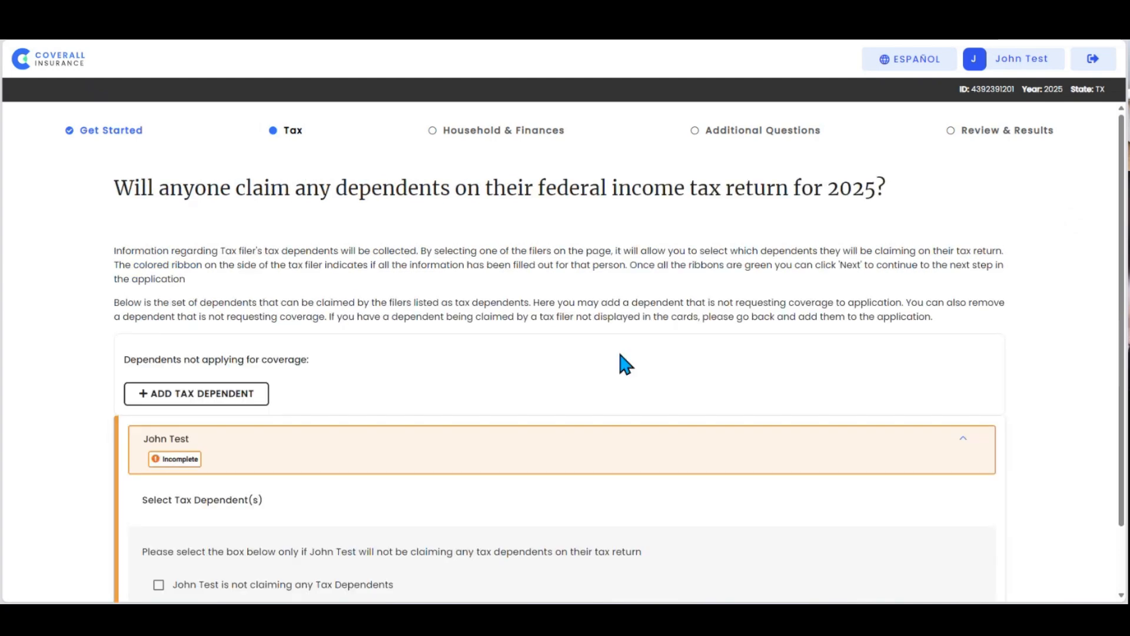
Step: Declare that the tax filer is not claiming any tax dependents for 2025 and continue to the household section
scroll(38, 458, "down", 2)
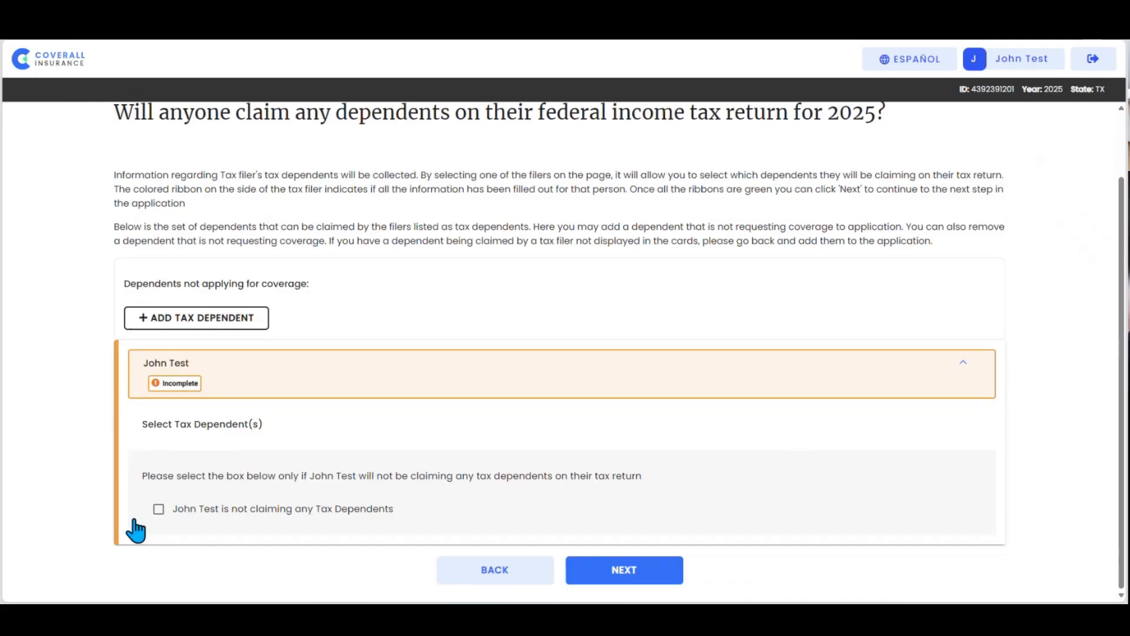
left_click(158, 509)
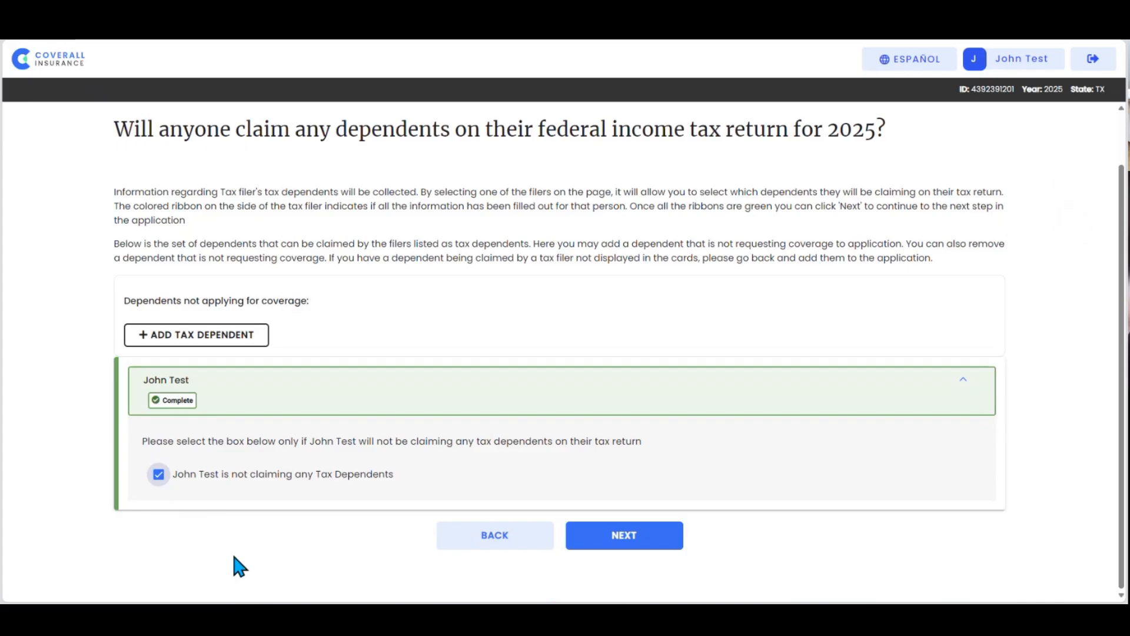
left_click(614, 545)
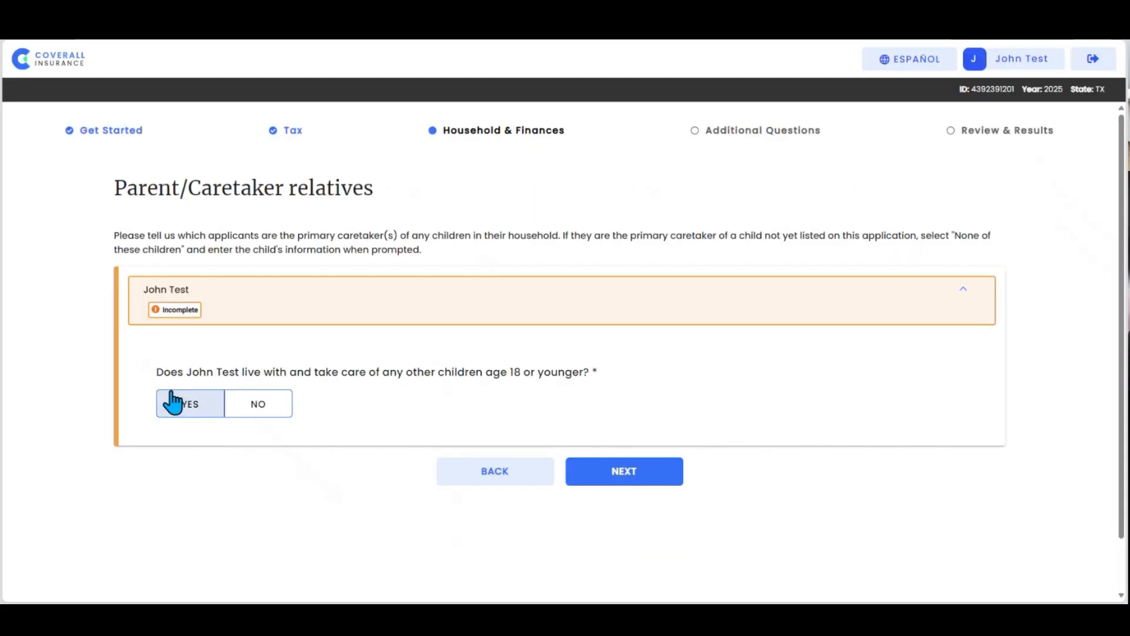
Step: Answer No to caring for children age 18 or younger and mark that none of the household situations apply
left_click(260, 407)
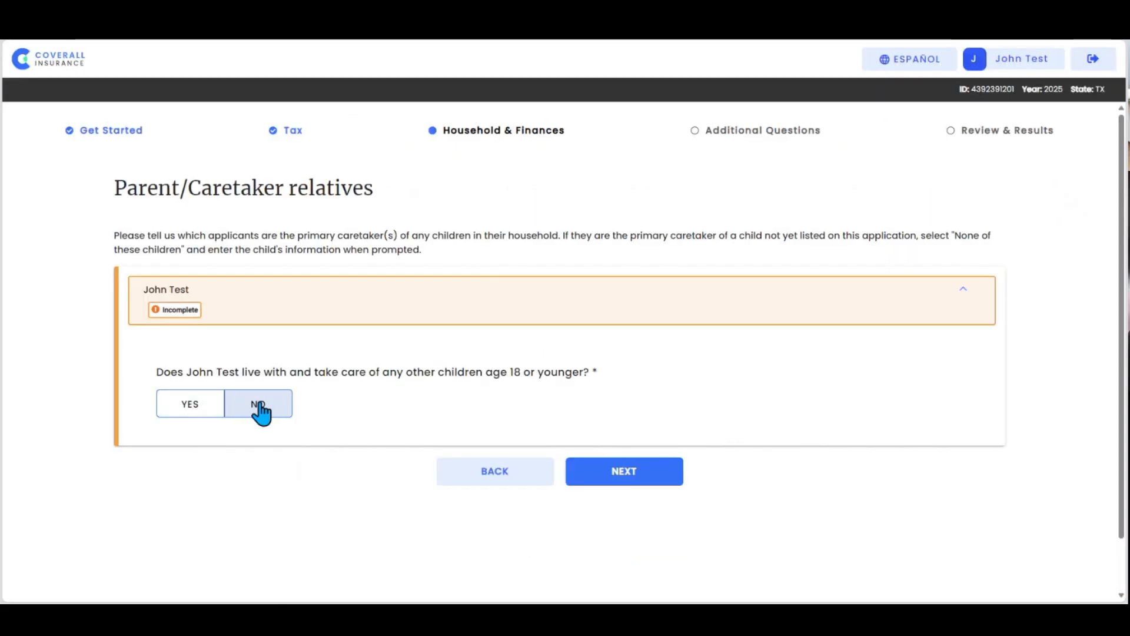
left_click(632, 477)
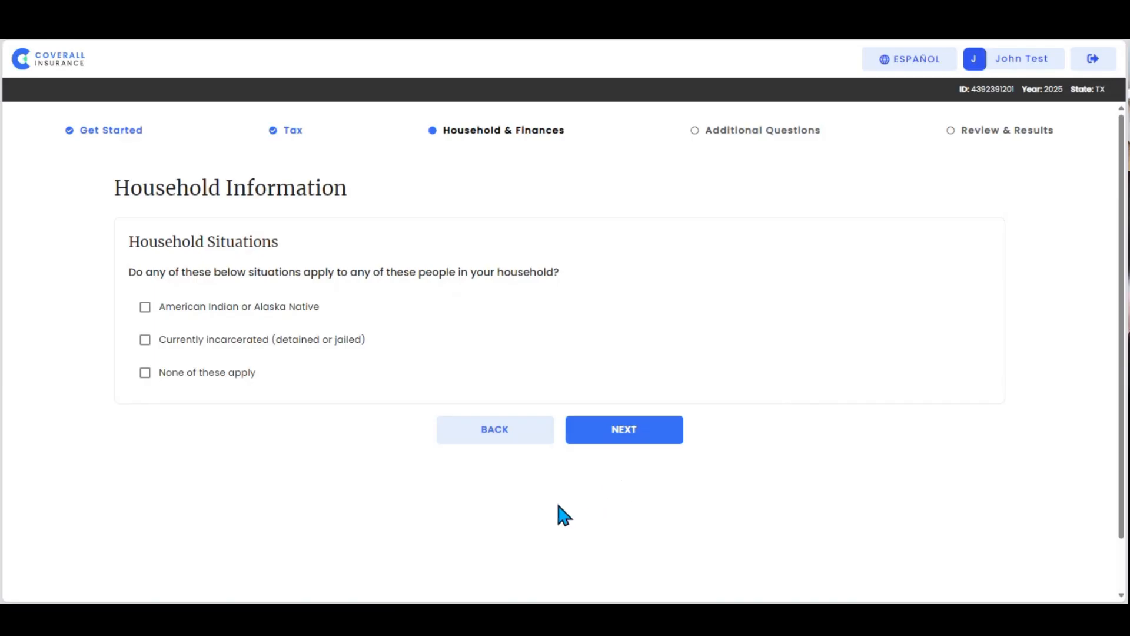
left_click(145, 375)
left_click(612, 437)
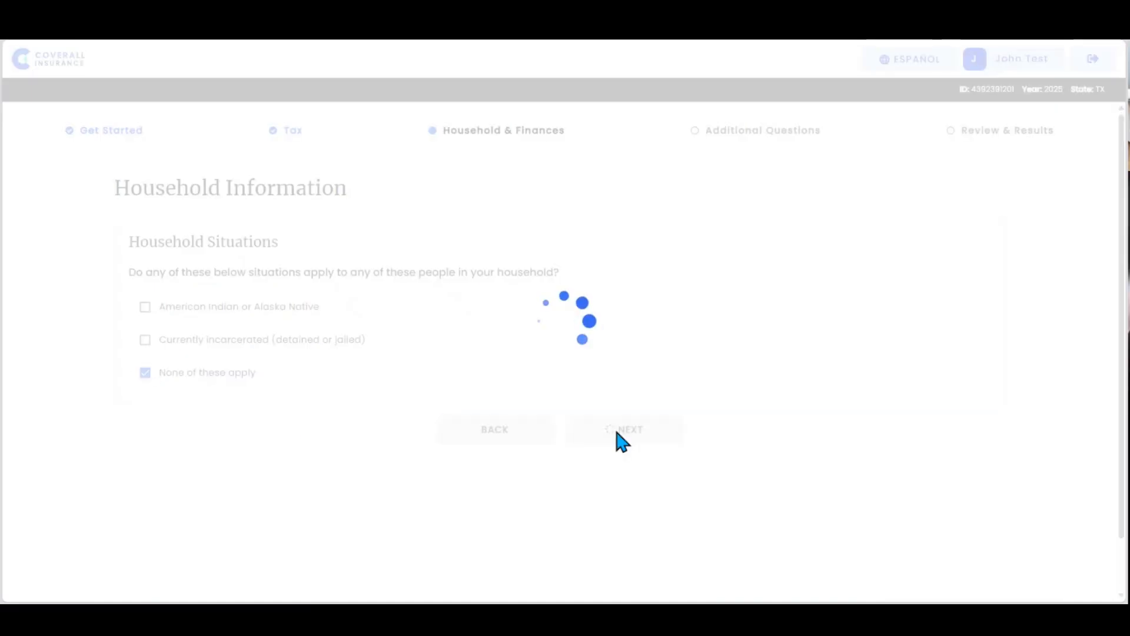
Step: Mark the member as having no SSN, being a U.S. citizen or national, and not being a naturalized or derived citizen
scroll(418, 439, "down", 2)
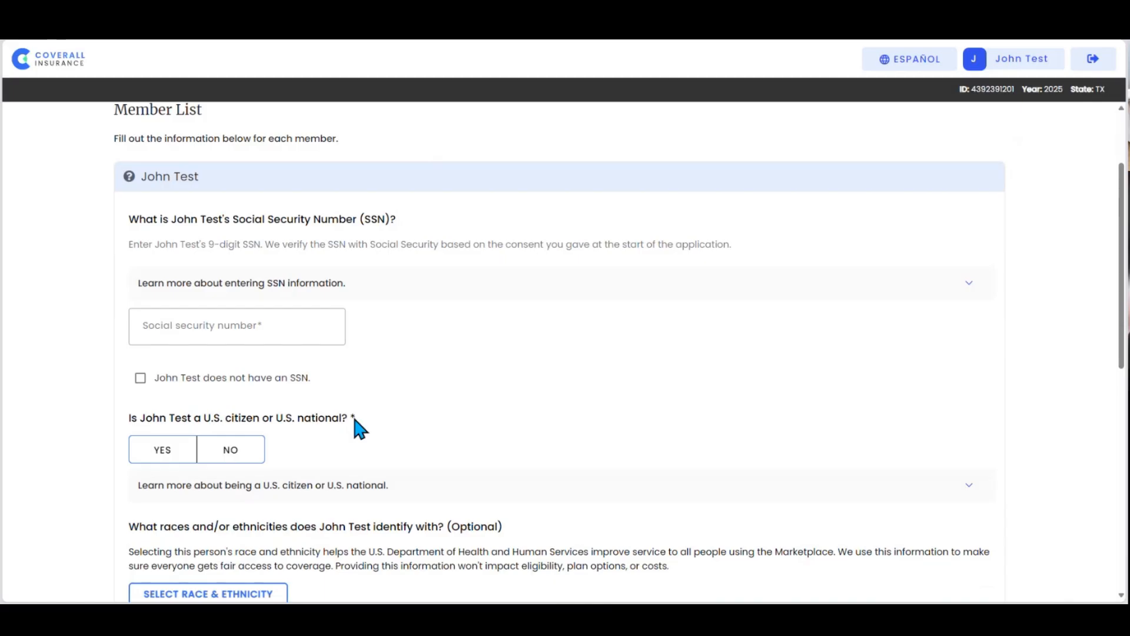
left_click(140, 379)
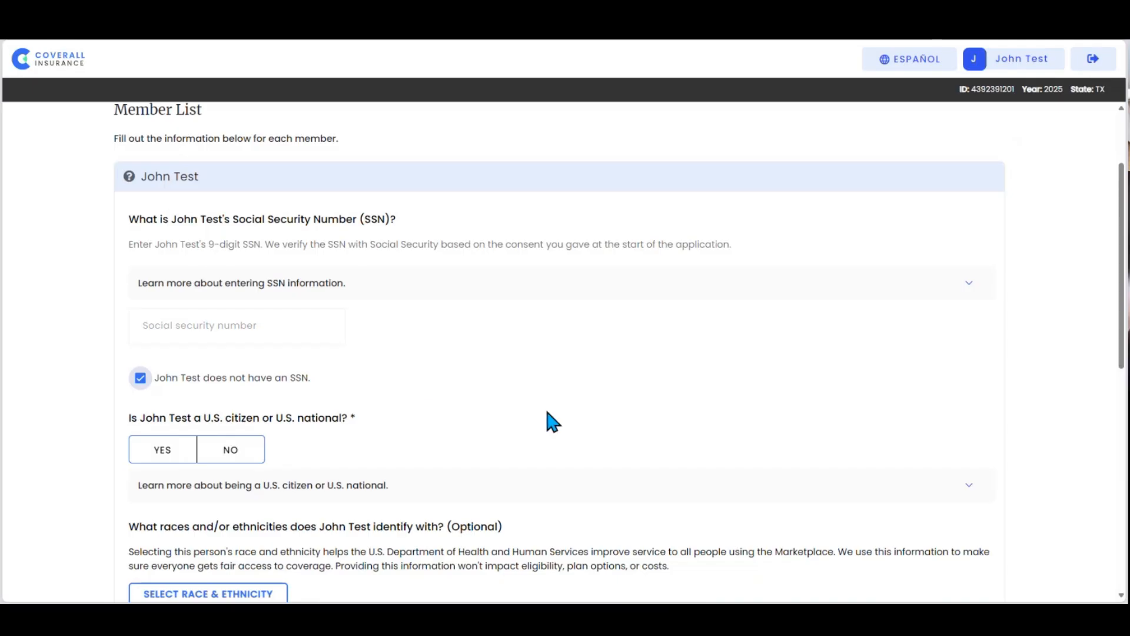
scroll(546, 412, "down", 2)
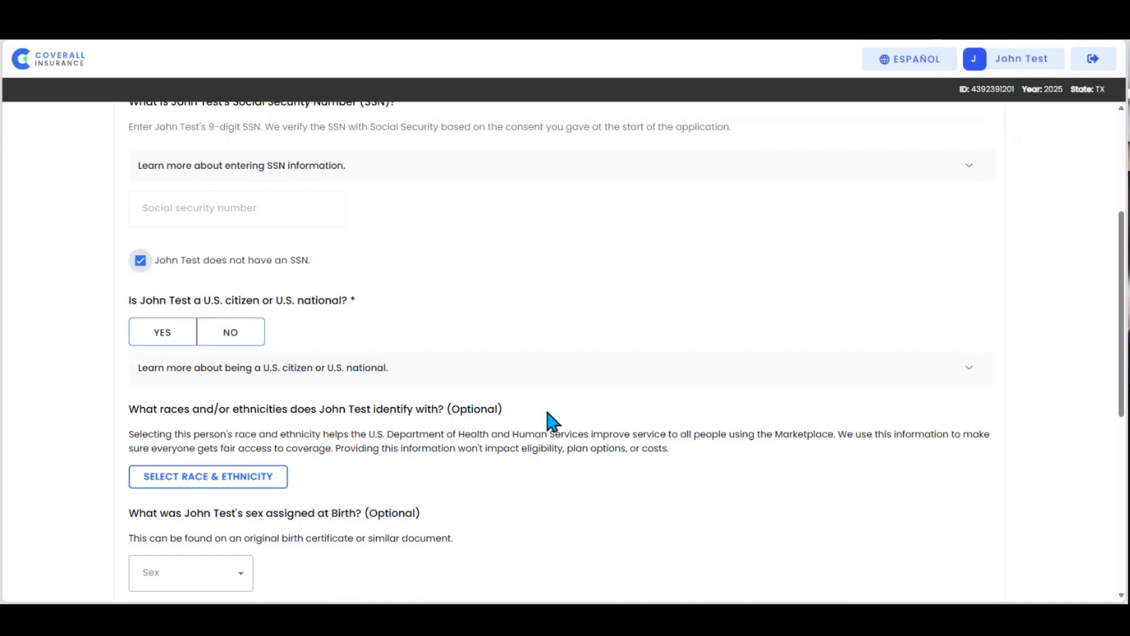
left_click(150, 343)
left_click(149, 344)
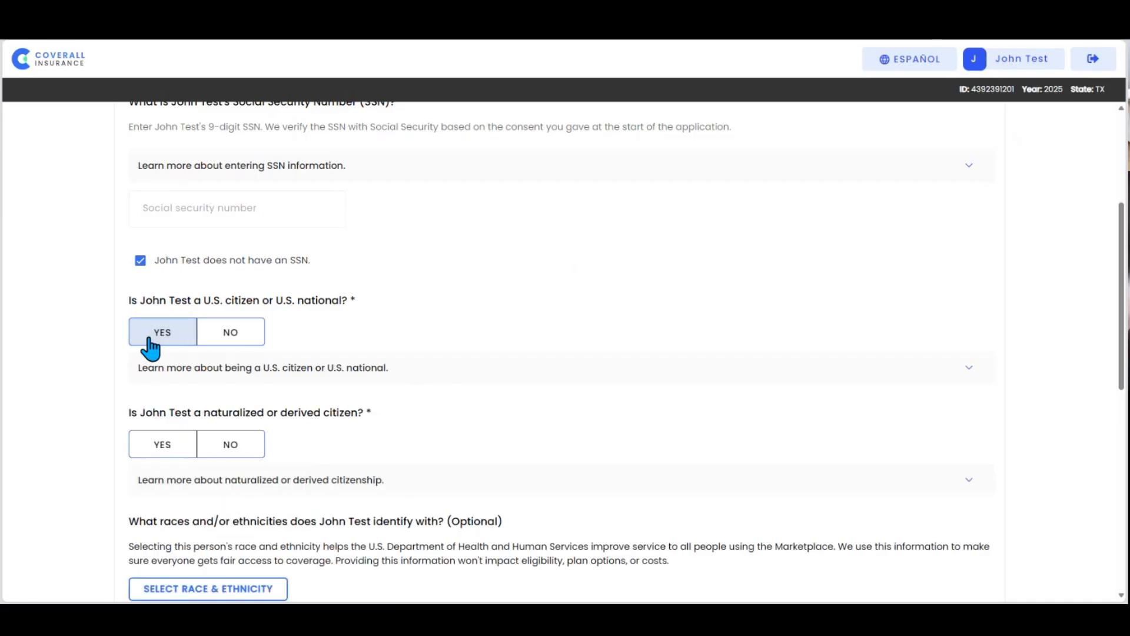
left_click(235, 447)
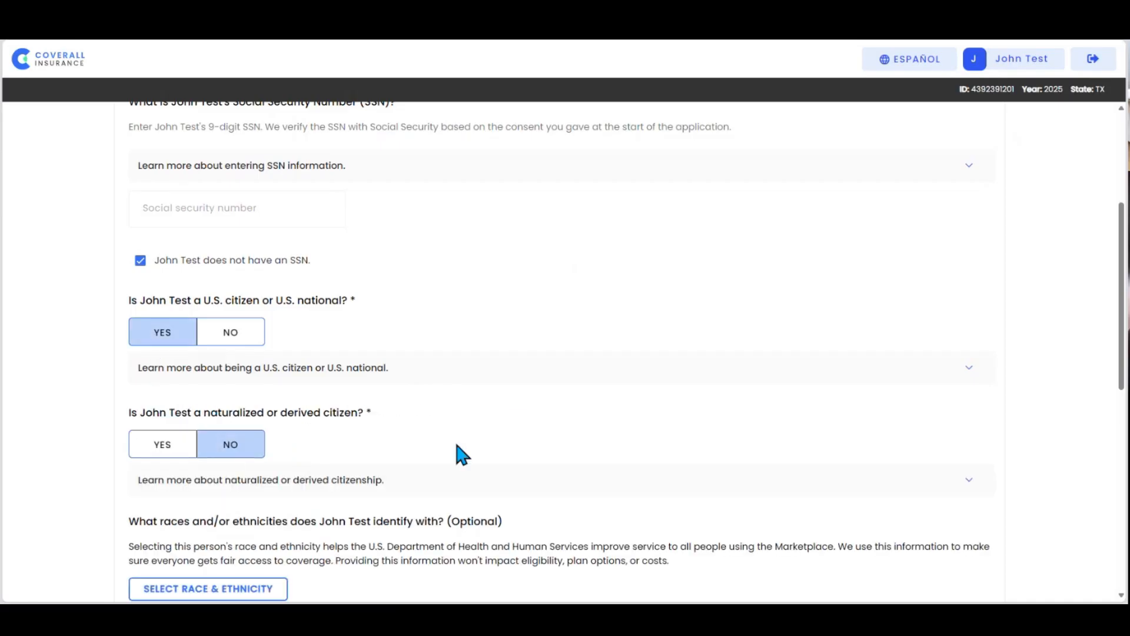
Step: Leave the optional race, sex, gender identity and sexual orientation questions blank and continue to the additional household questions
scroll(476, 443, "down", 4)
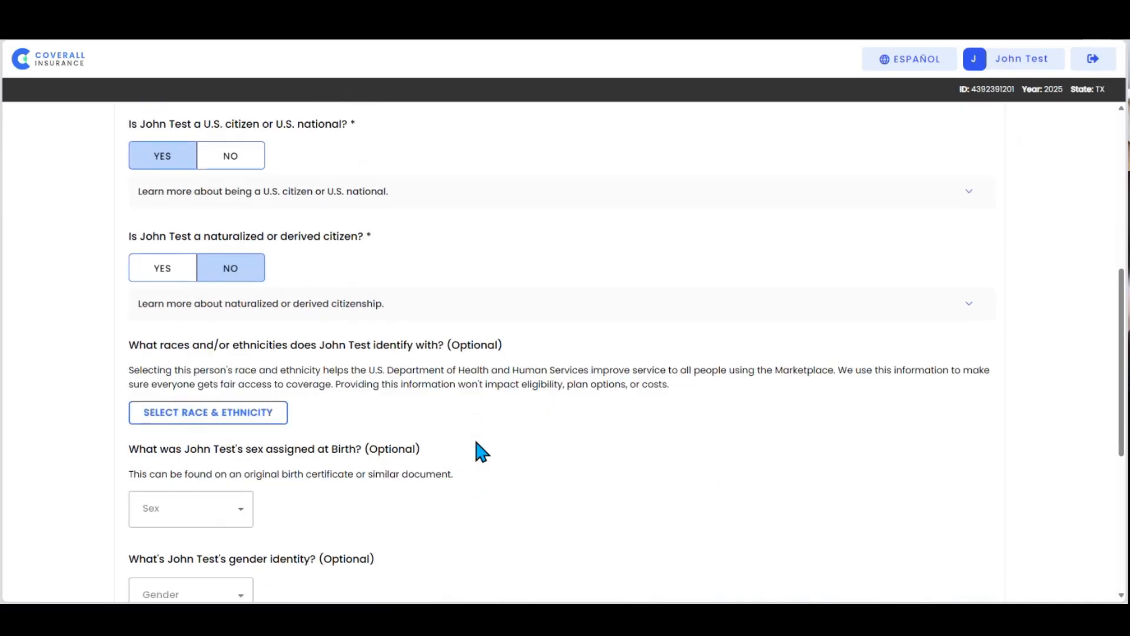
scroll(475, 442, "down", 3)
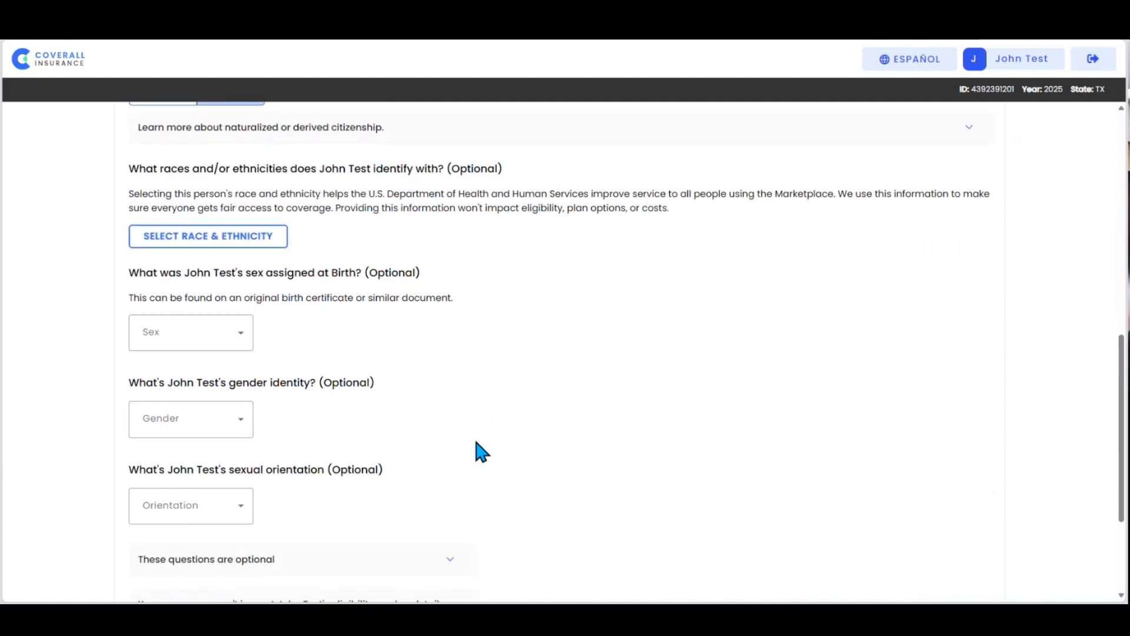
scroll(474, 437, "down", 2)
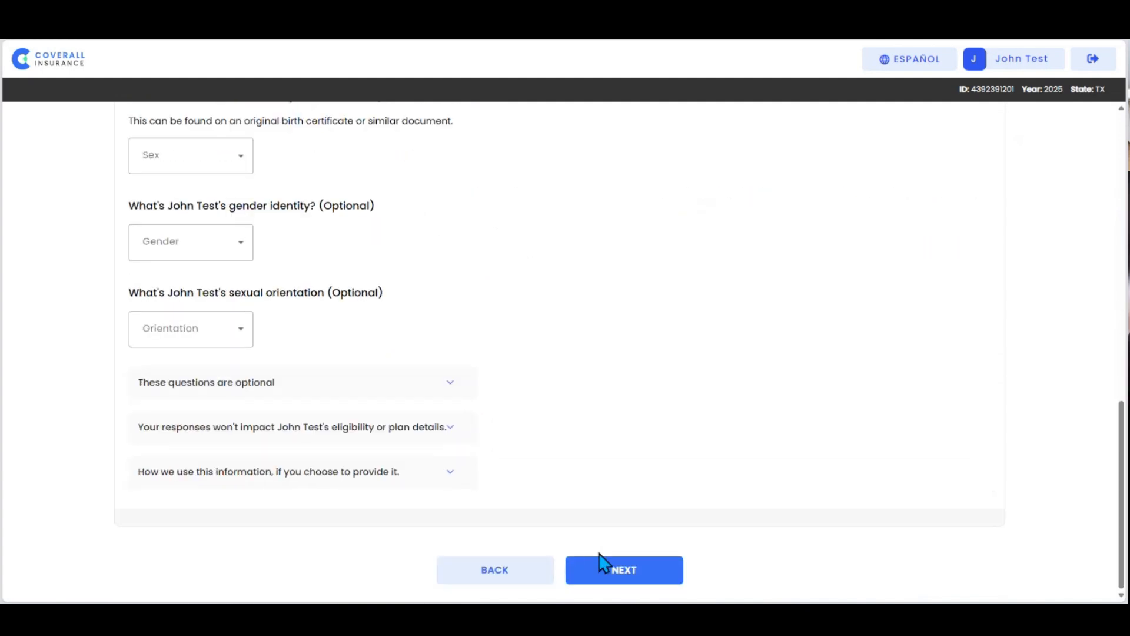
left_click(613, 575)
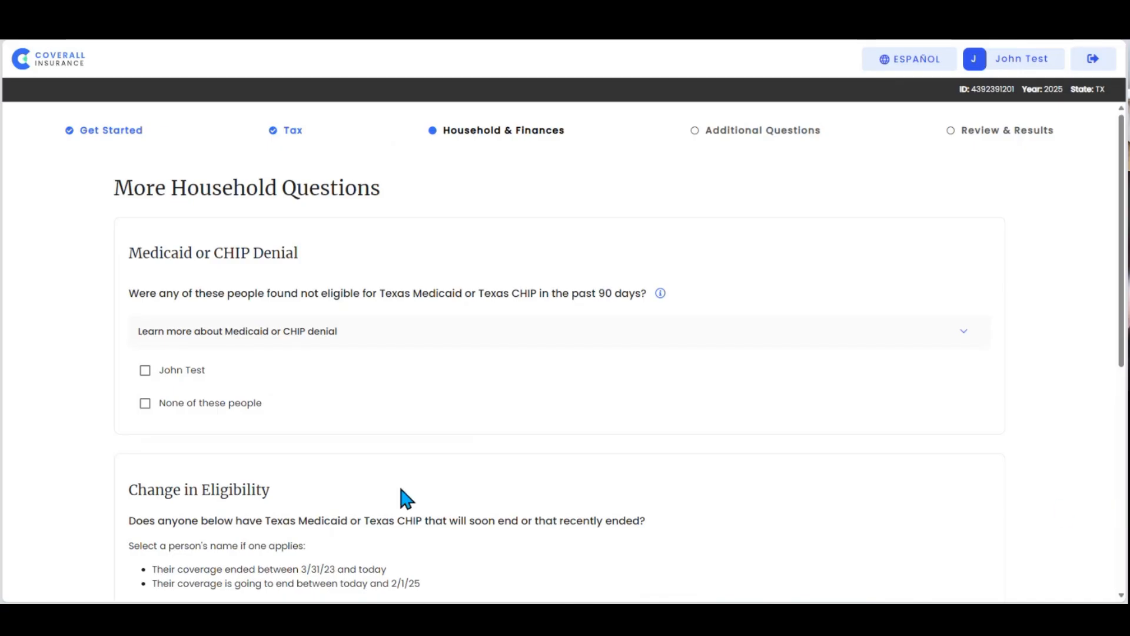
Step: Choose "None of these people" for both the Medicaid or CHIP denial and the change in eligibility questions
left_click(145, 404)
scroll(138, 435, "down", 1)
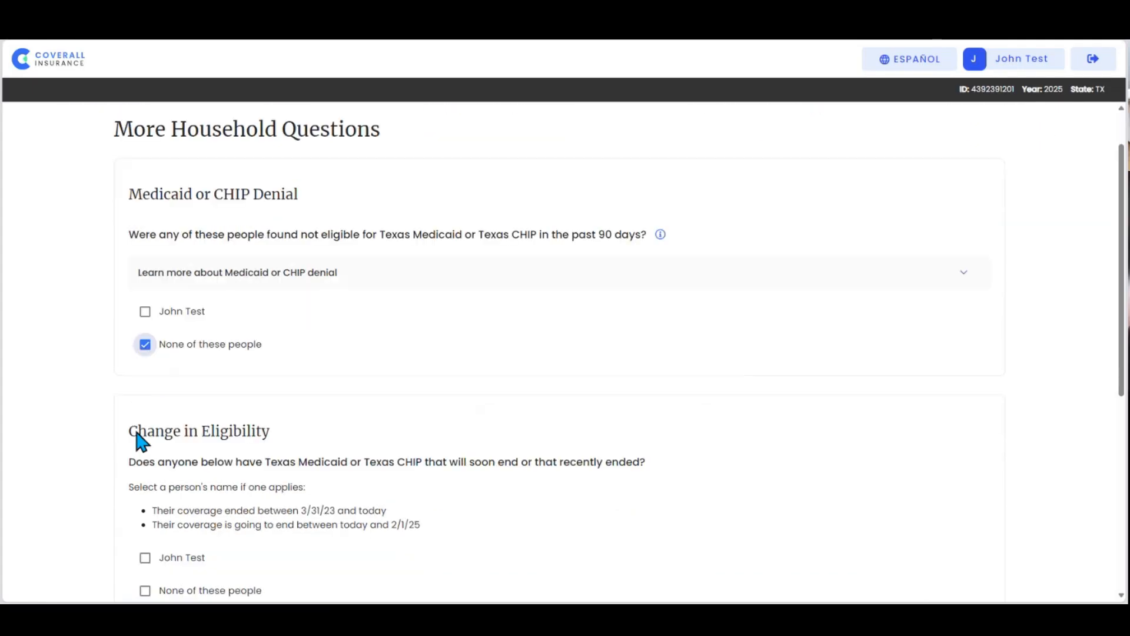
scroll(136, 430, "down", 1)
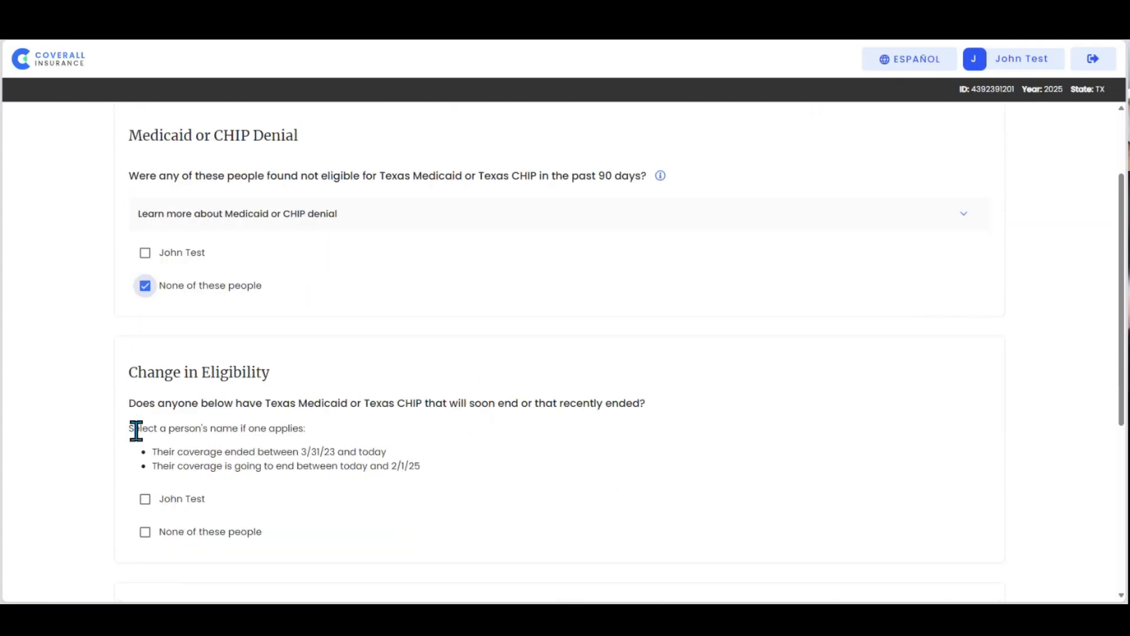
left_click(145, 532)
scroll(218, 504, "down", 3)
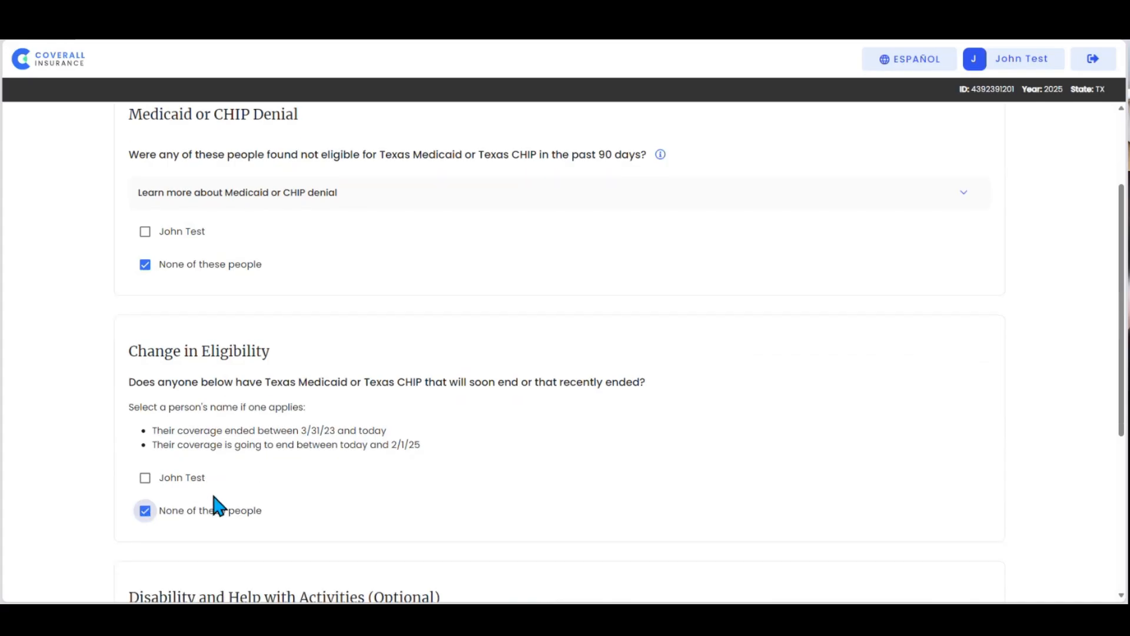
Step: Leave the optional disability and daily-help questions blank, and continue past the member summary to the income information
scroll(212, 499, "down", 2)
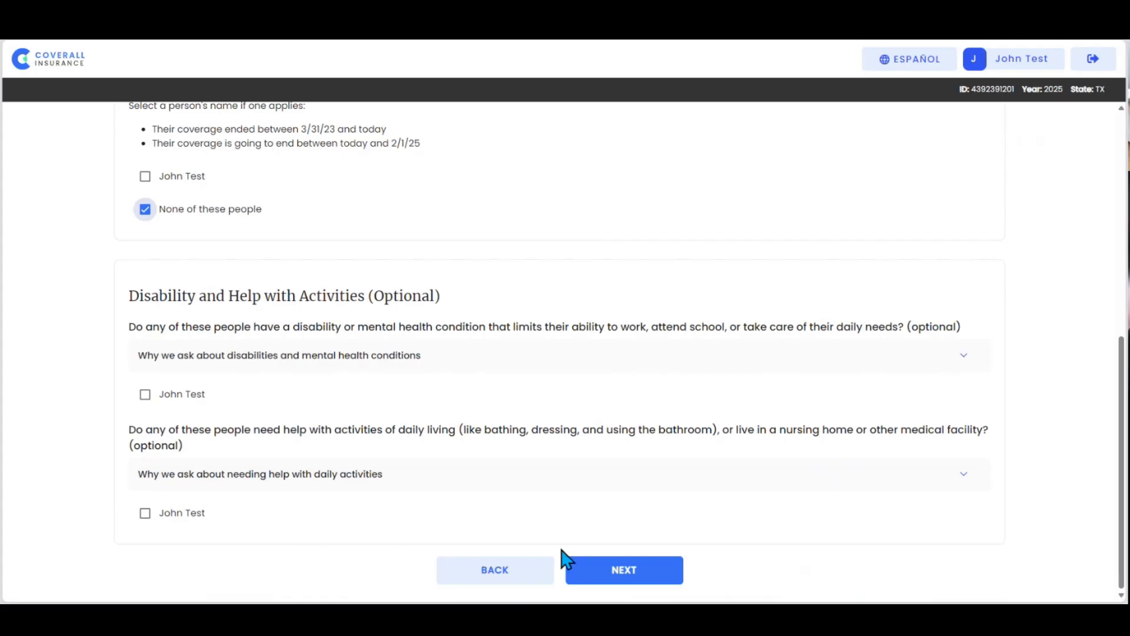
left_click(626, 575)
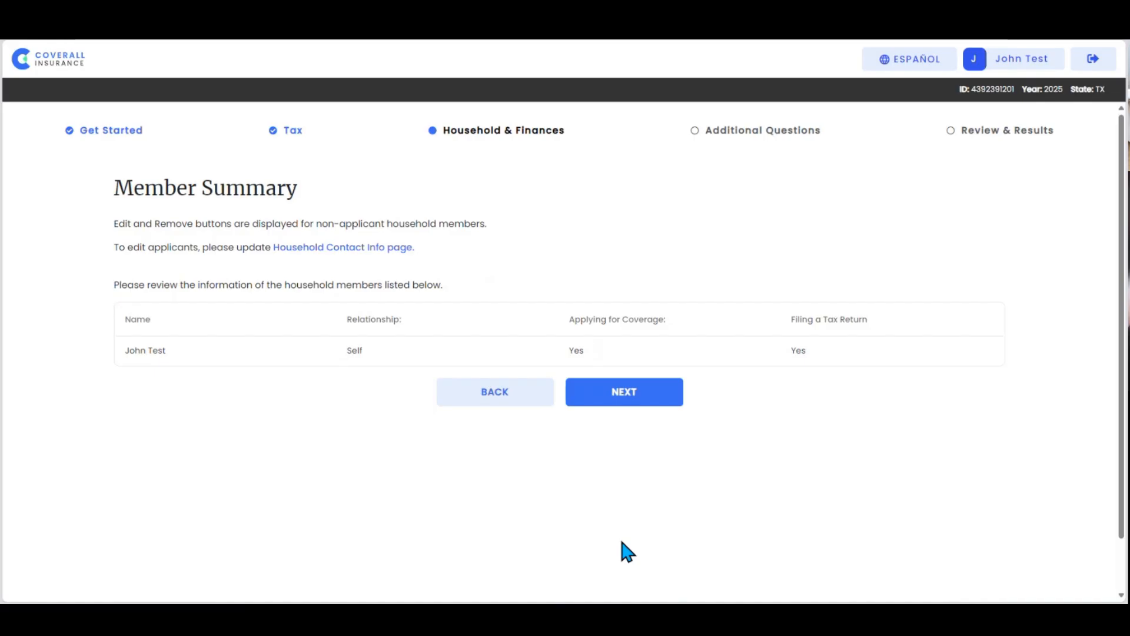
left_click(614, 399)
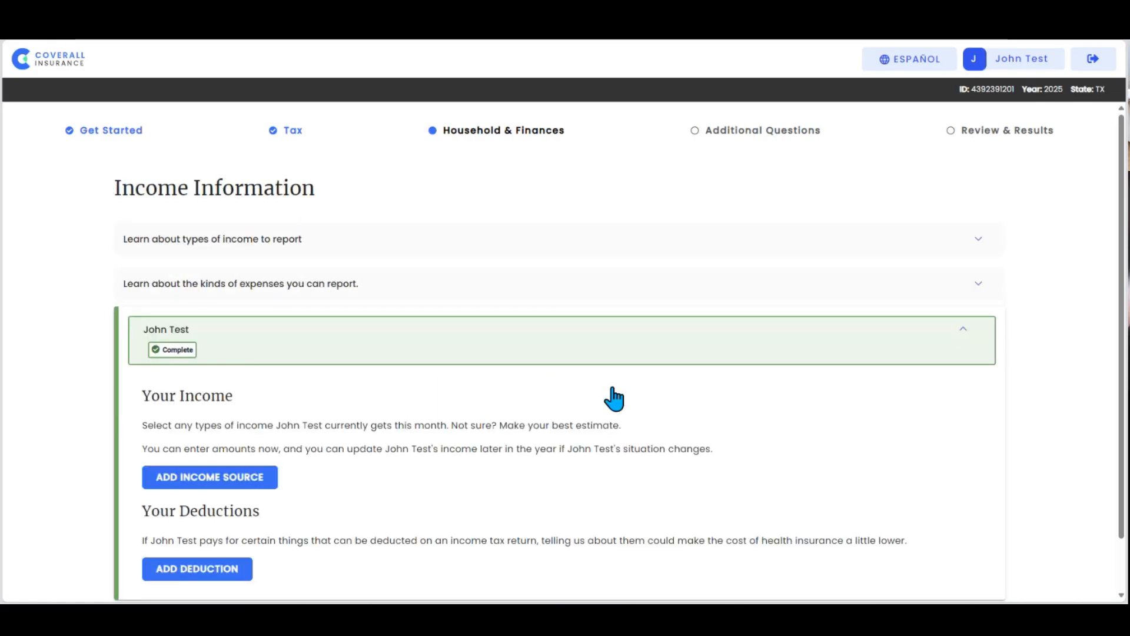
Step: Add an income source of type "Job (like salary, wages, commissions, or tips)" for the member
scroll(614, 399, "down", 1)
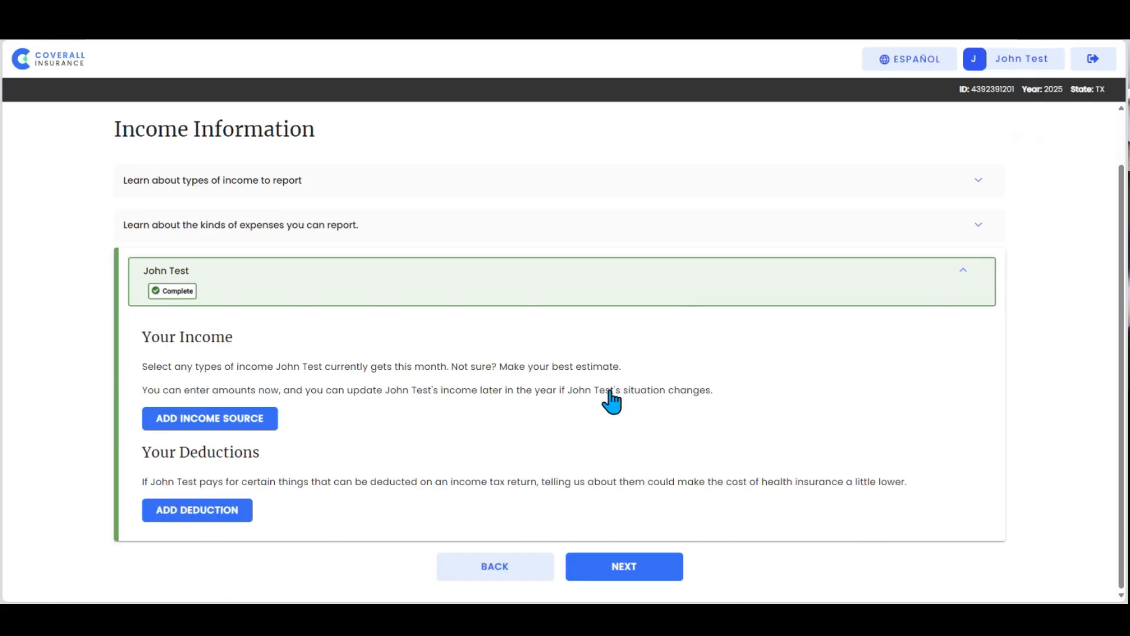
left_click(240, 425)
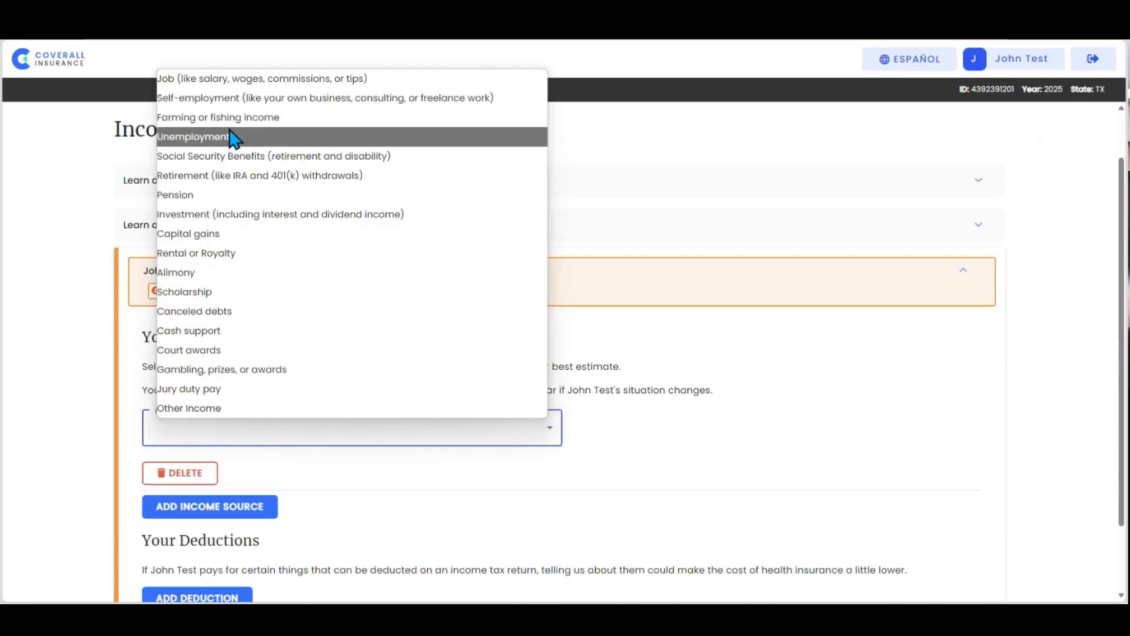
left_click(247, 84)
scroll(295, 354, "down", 1)
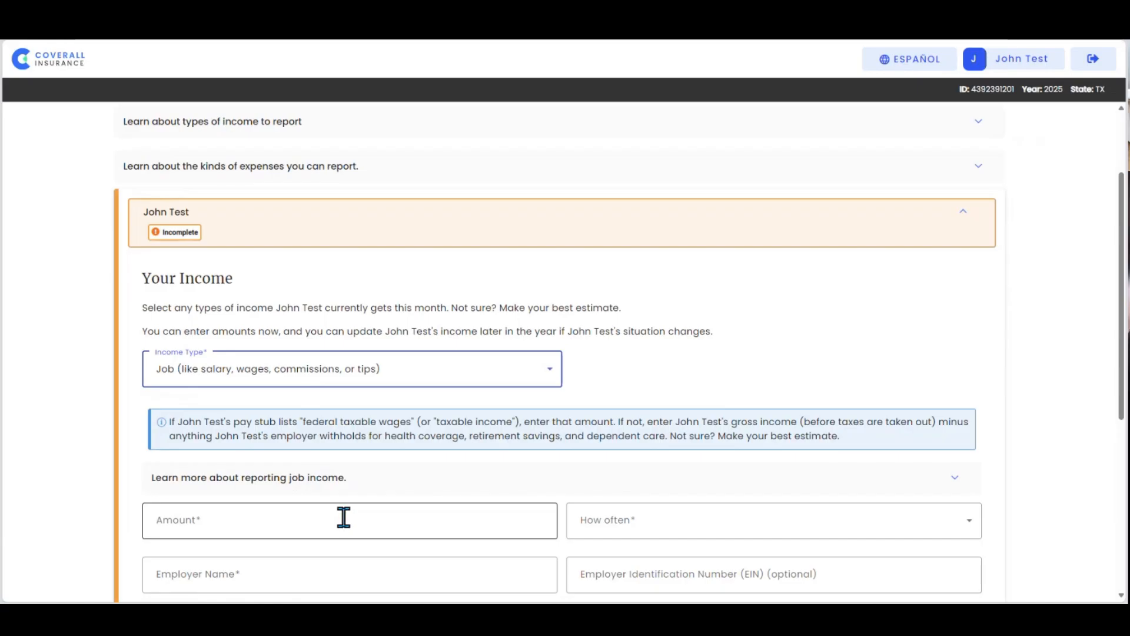
Step: Set the job income to $15 hourly at 40 hours per week
left_click(343, 520)
type("15")
left_click(610, 515)
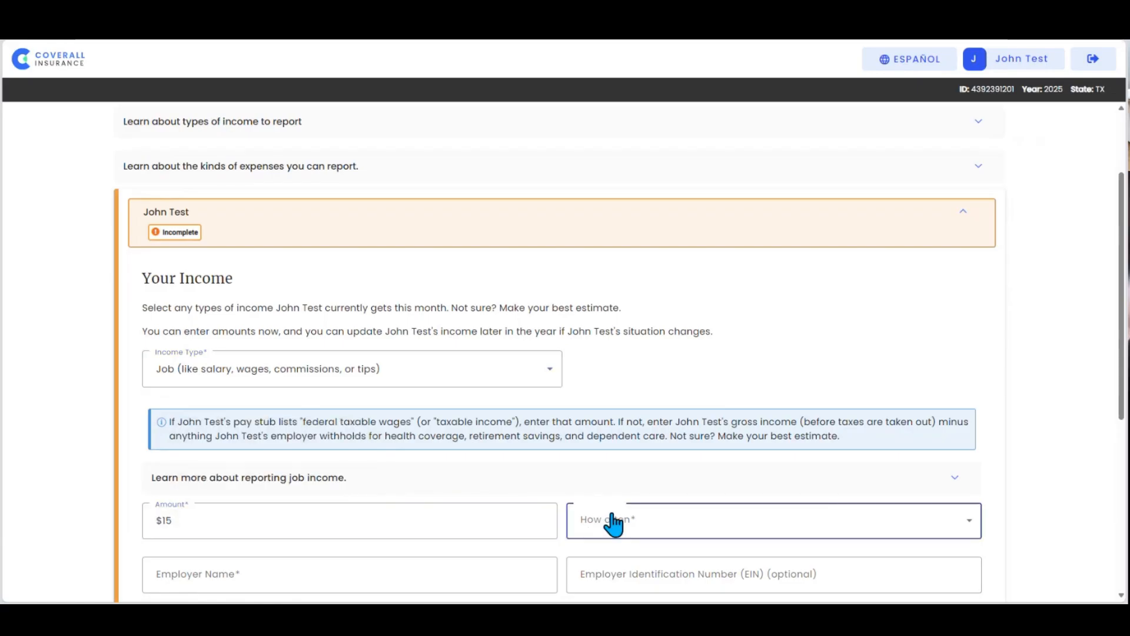
left_click(968, 525)
left_click(710, 372)
left_click(902, 518)
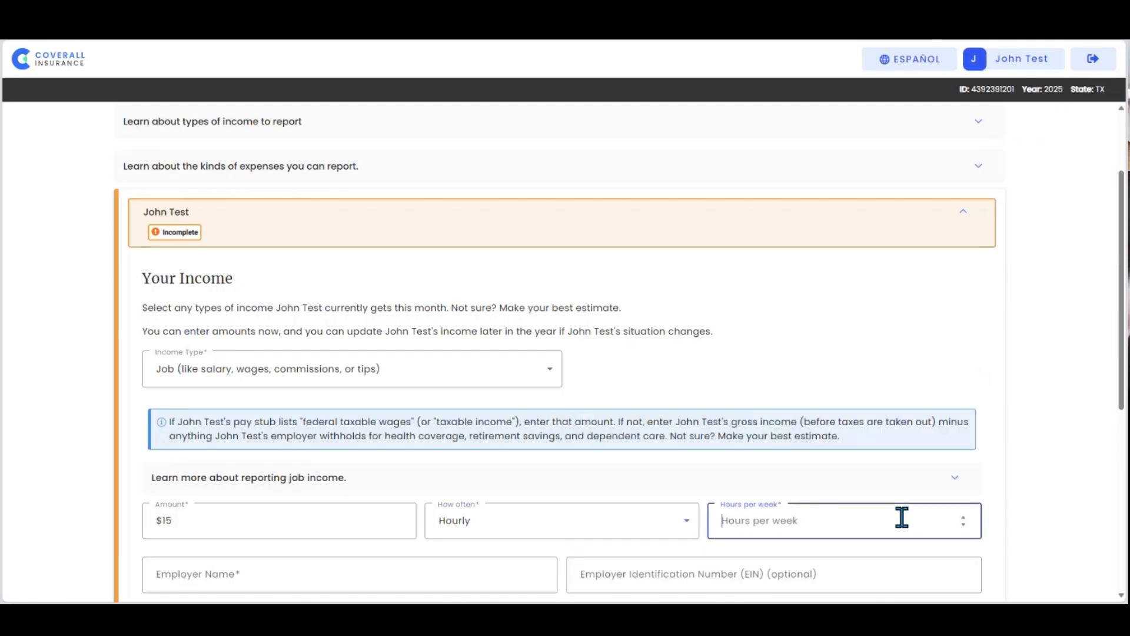
type("40")
Step: Enter Sunbeam Bakery as the employer name and fill in the employer's address from the saved street entry
left_click(356, 579)
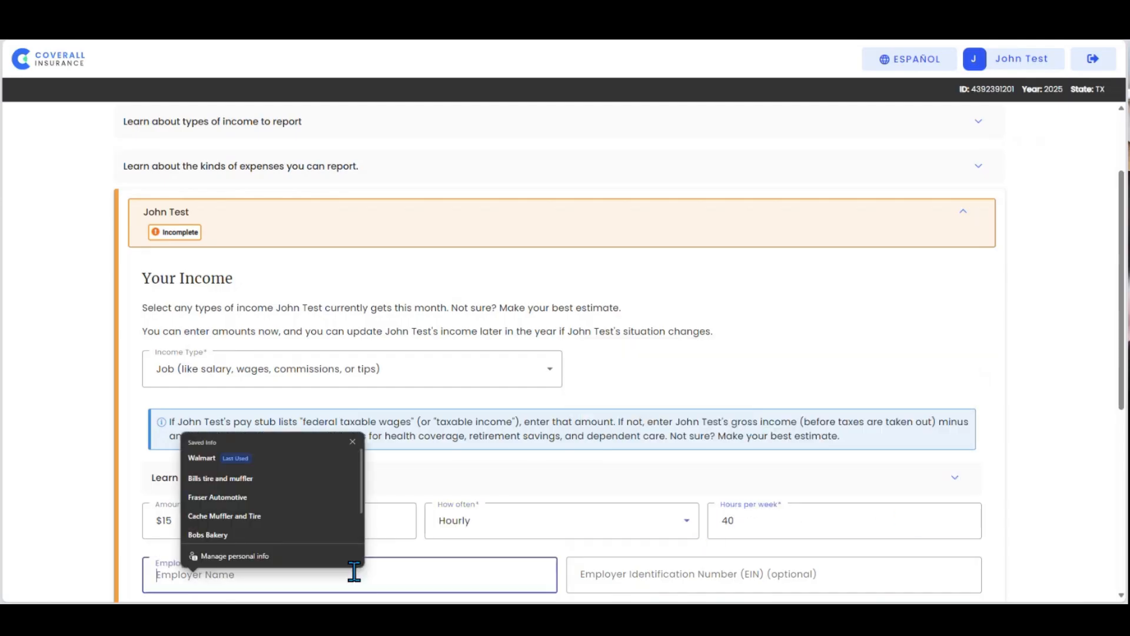
type("s")
left_click(293, 559)
scroll(487, 566, "down", 4)
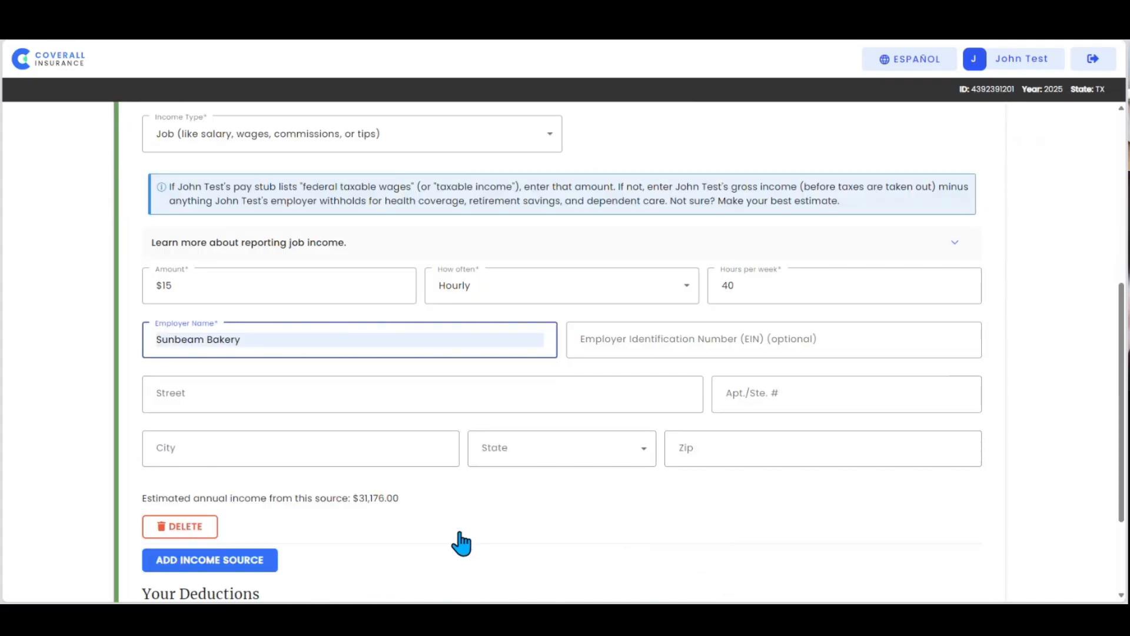
left_click(335, 392)
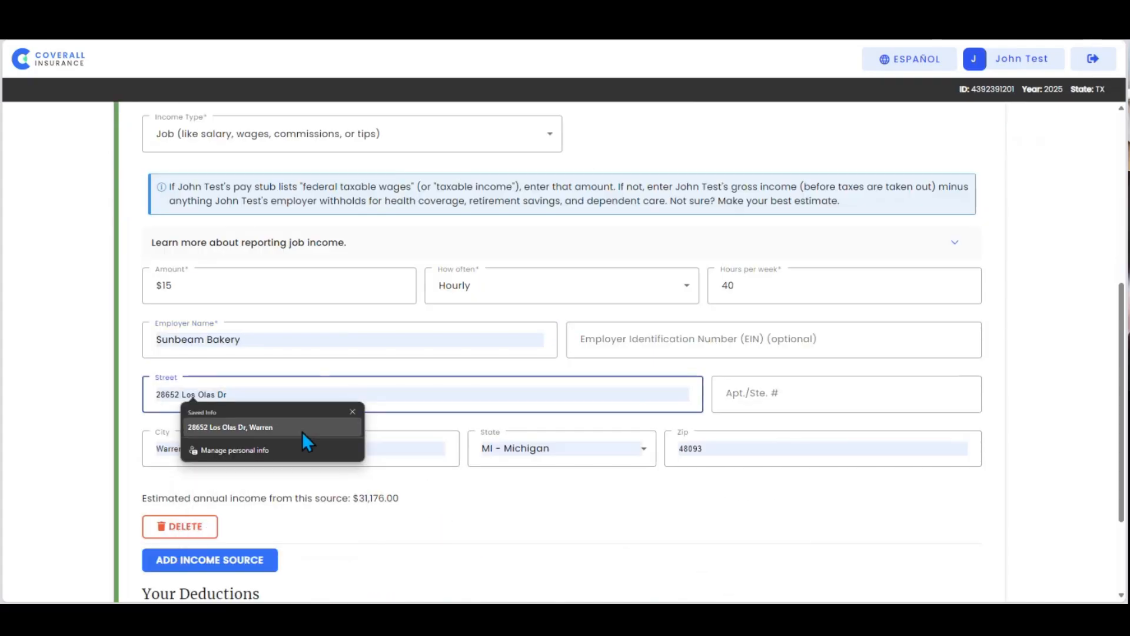
left_click(302, 432)
Step: Change the employer's city to Houston and the state to TX - Texas, and replace the ZIP code with a matching one
left_click_drag(299, 451, 118, 457)
type("Houst")
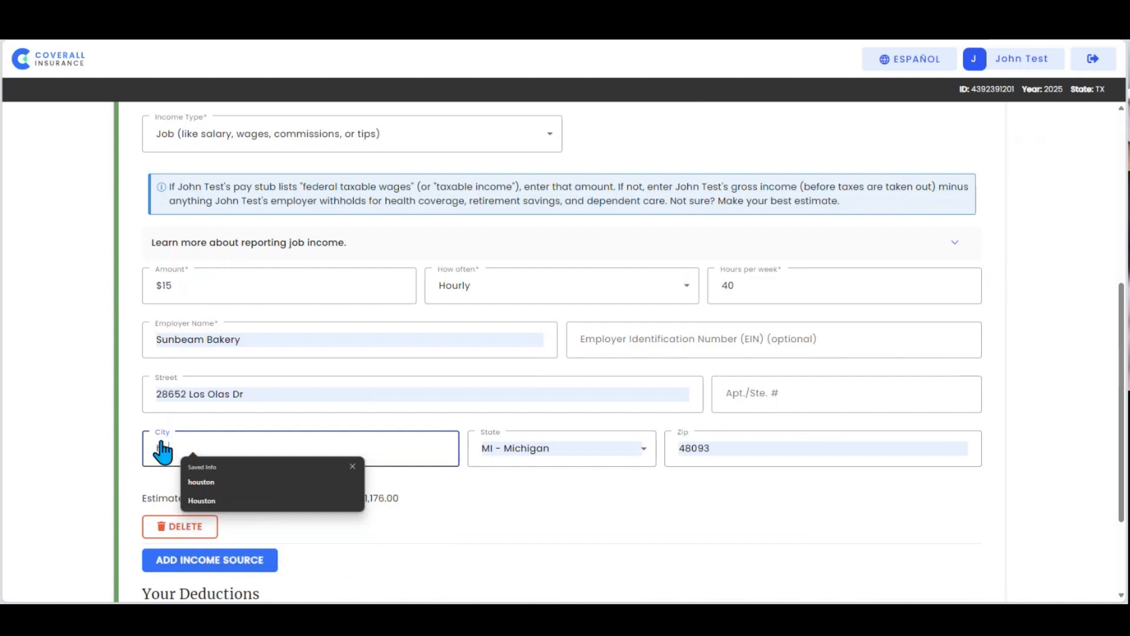
type("on")
key("Tab")
key("t")
key("x")
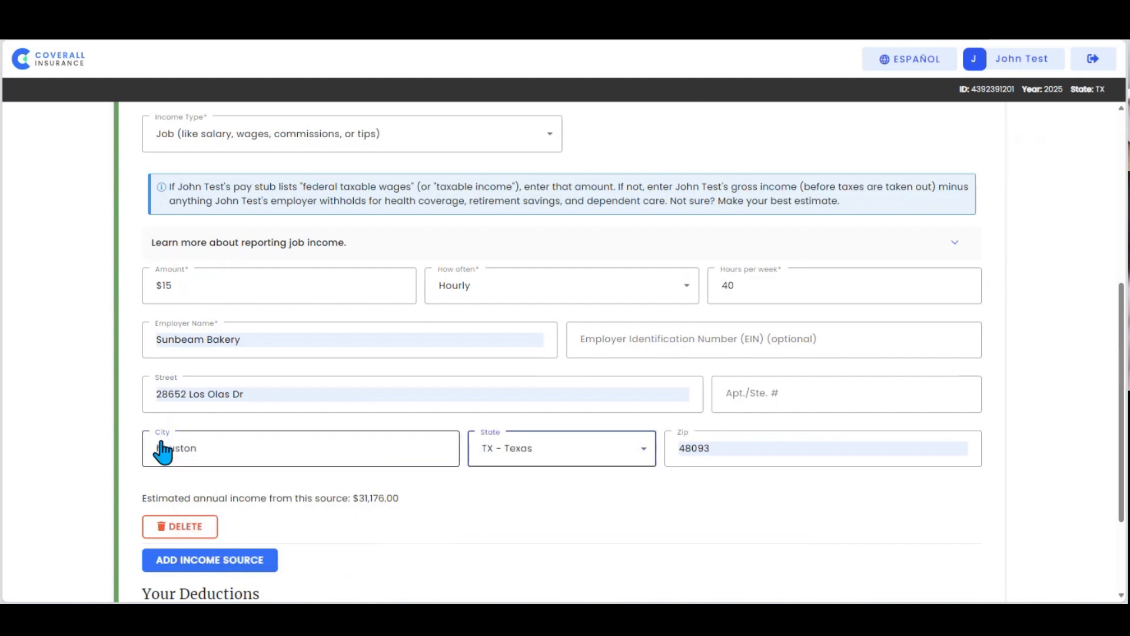
key("Tab")
type("7")
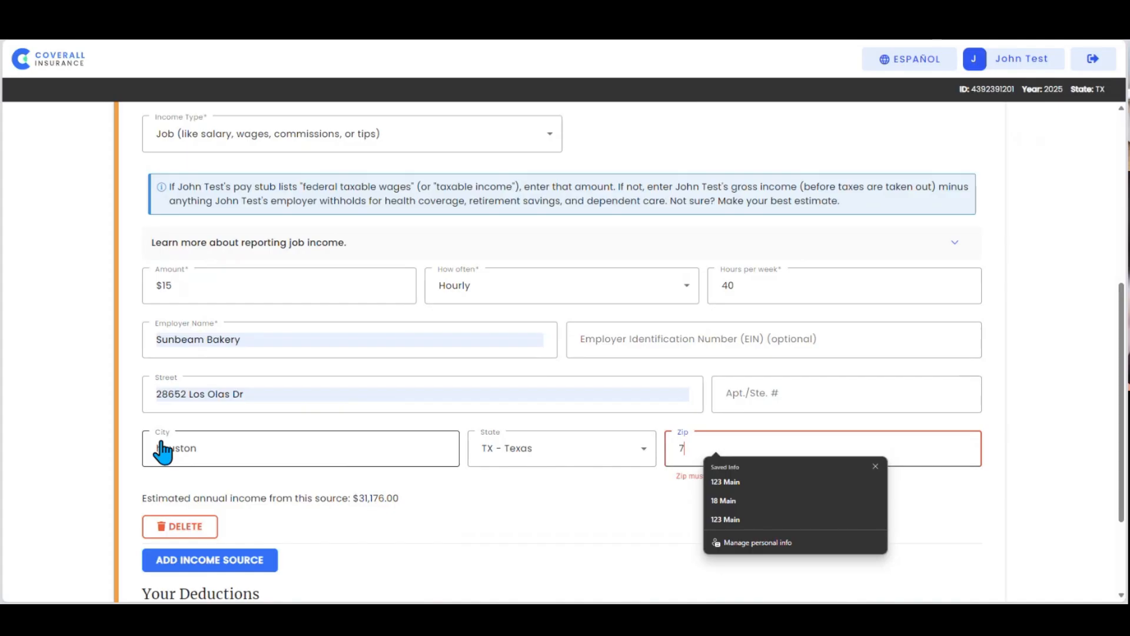
type("7001")
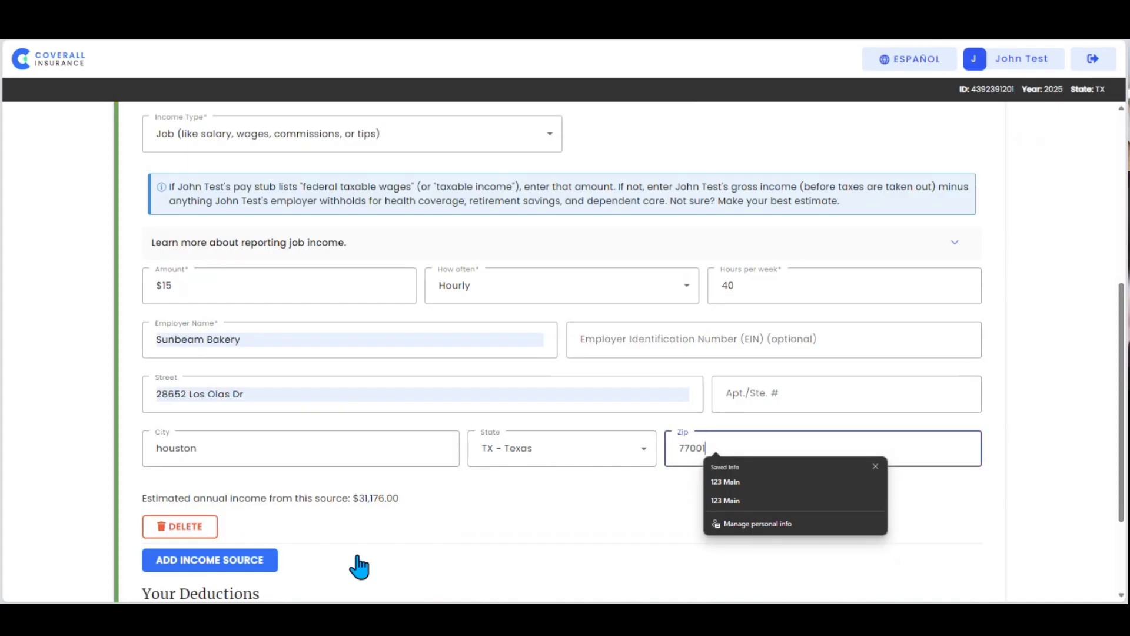
Step: Continue without adding deductions and answer Yes to the 2025 income estimate
left_click(378, 560)
scroll(371, 554, "down", 2)
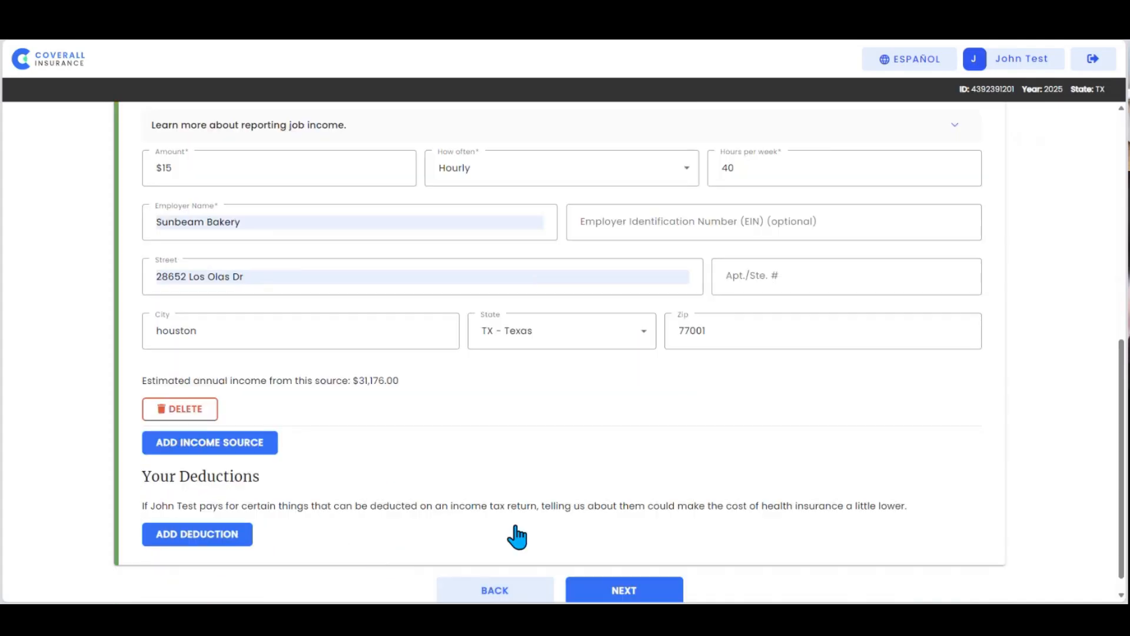
scroll(589, 560, "down", 1)
left_click(627, 568)
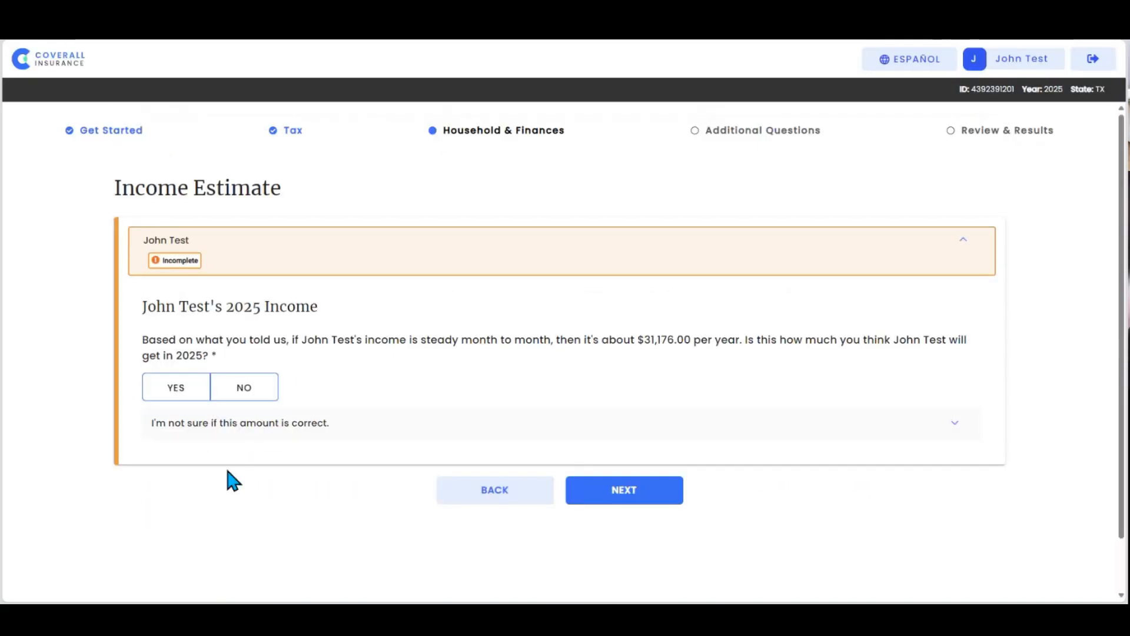
left_click(172, 405)
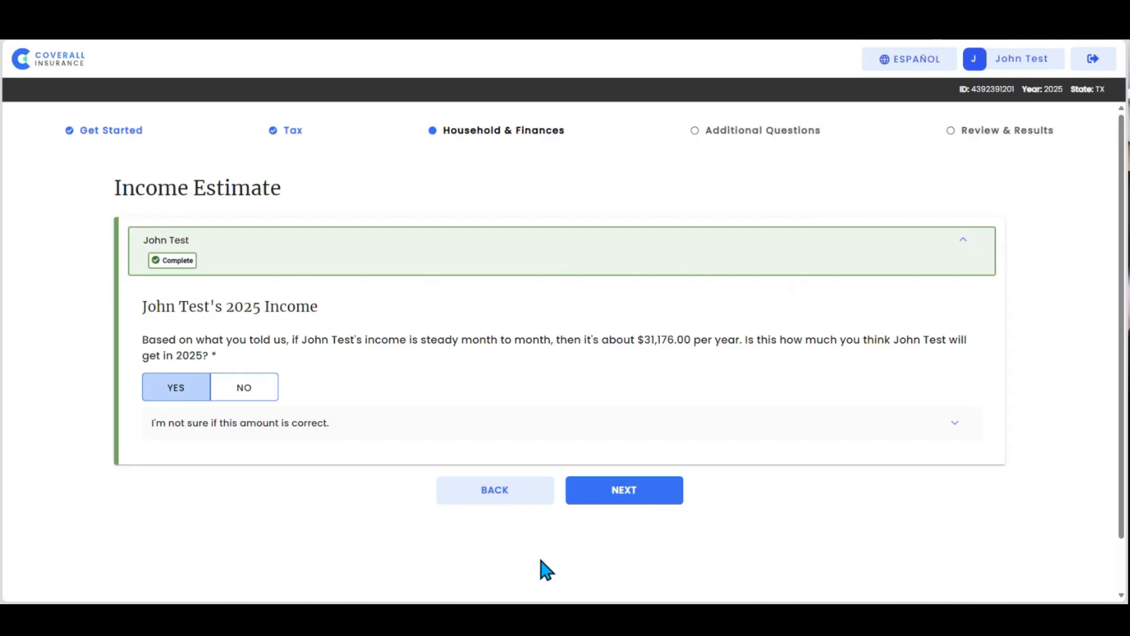
left_click(601, 496)
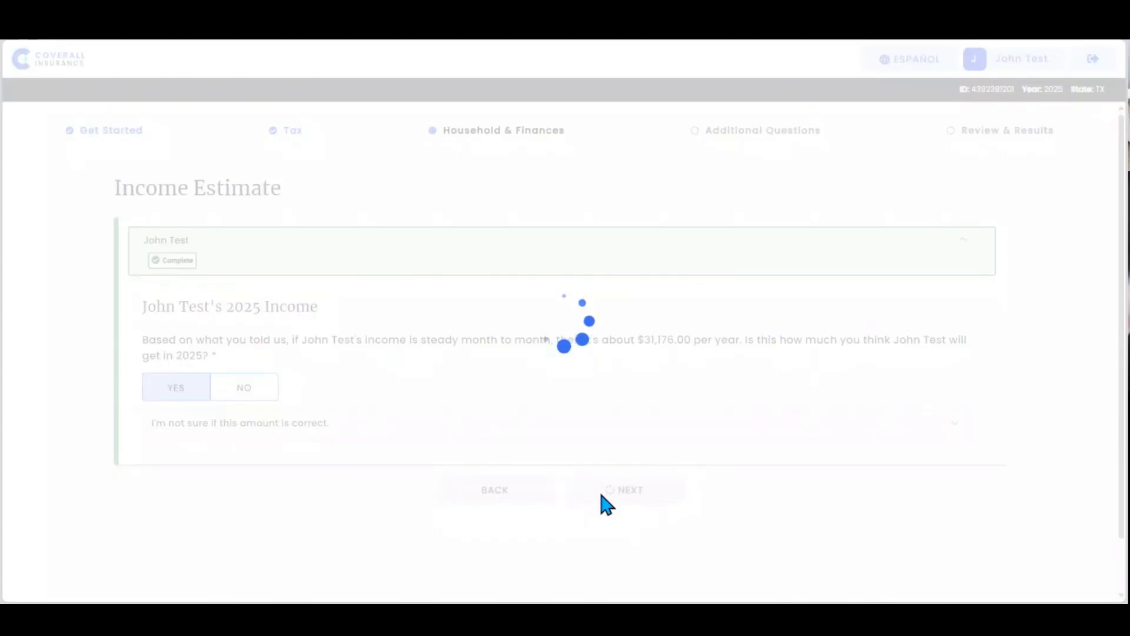
Step: Leave the member unselected for current health coverage and continue to the HRA and employer questions
scroll(583, 474, "down", 2)
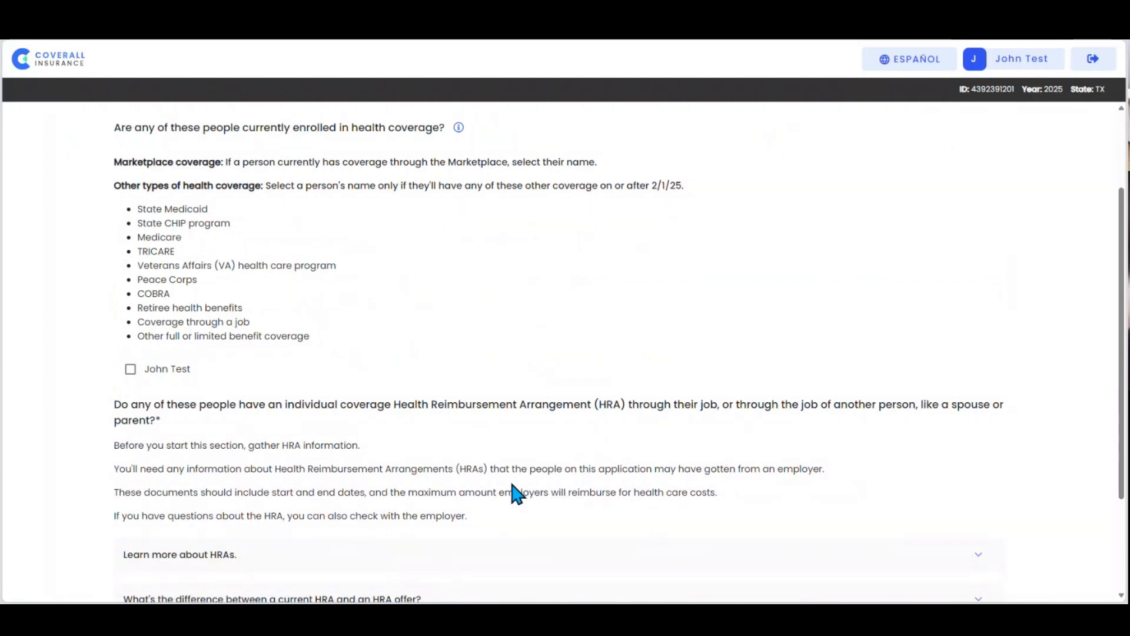
scroll(517, 494, "down", 2)
left_click(624, 571)
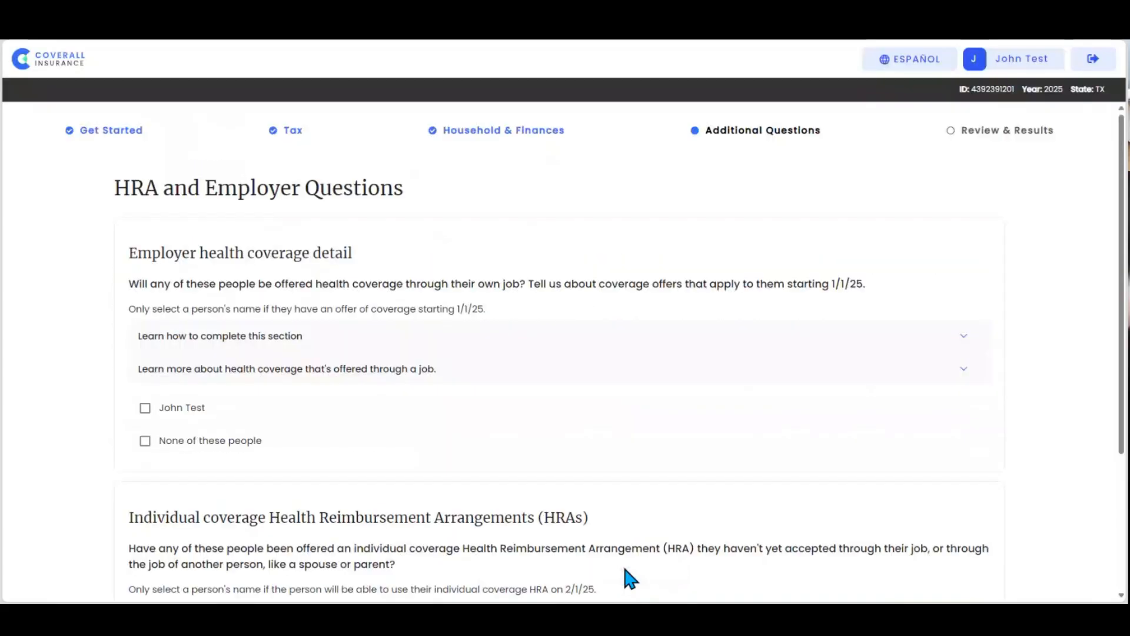
Step: Choose "None of these people" for both the employer coverage and the individual coverage HRA offers, and continue
scroll(68, 483, "down", 1)
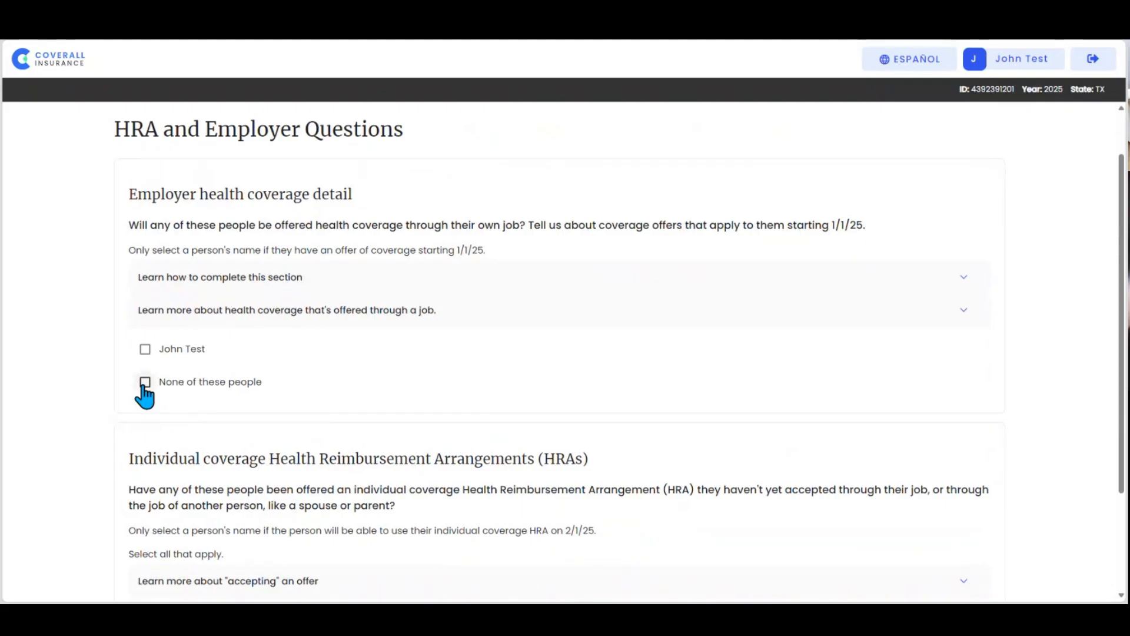
left_click(145, 382)
left_click(145, 382)
scroll(154, 397, "down", 1)
scroll(156, 402, "down", 2)
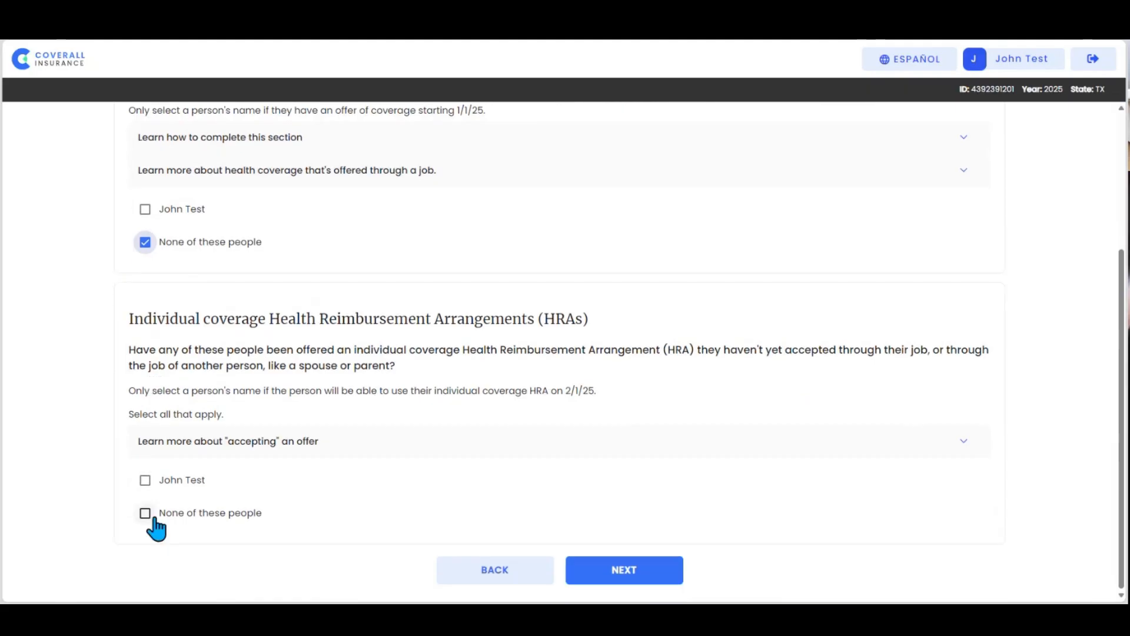
left_click(154, 517)
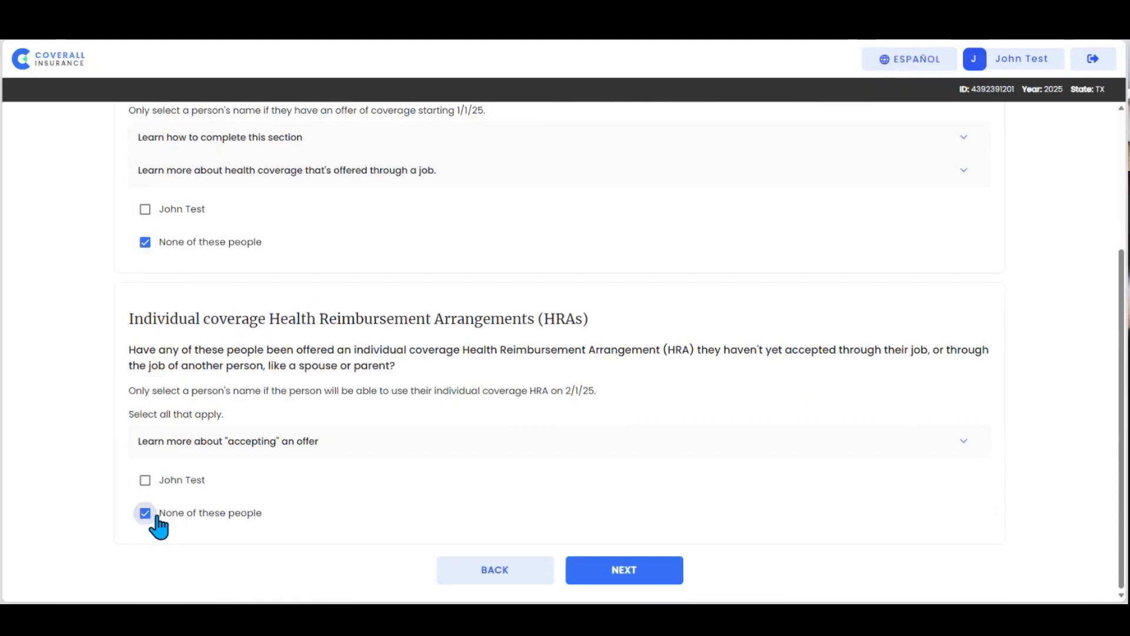
left_click(644, 573)
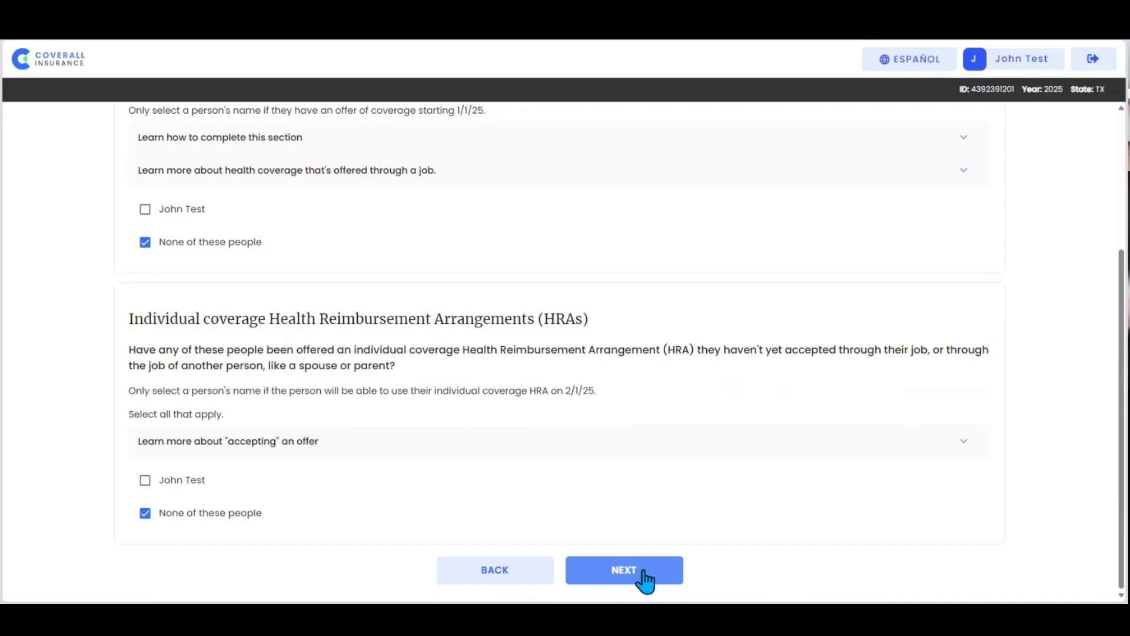
left_click(646, 580)
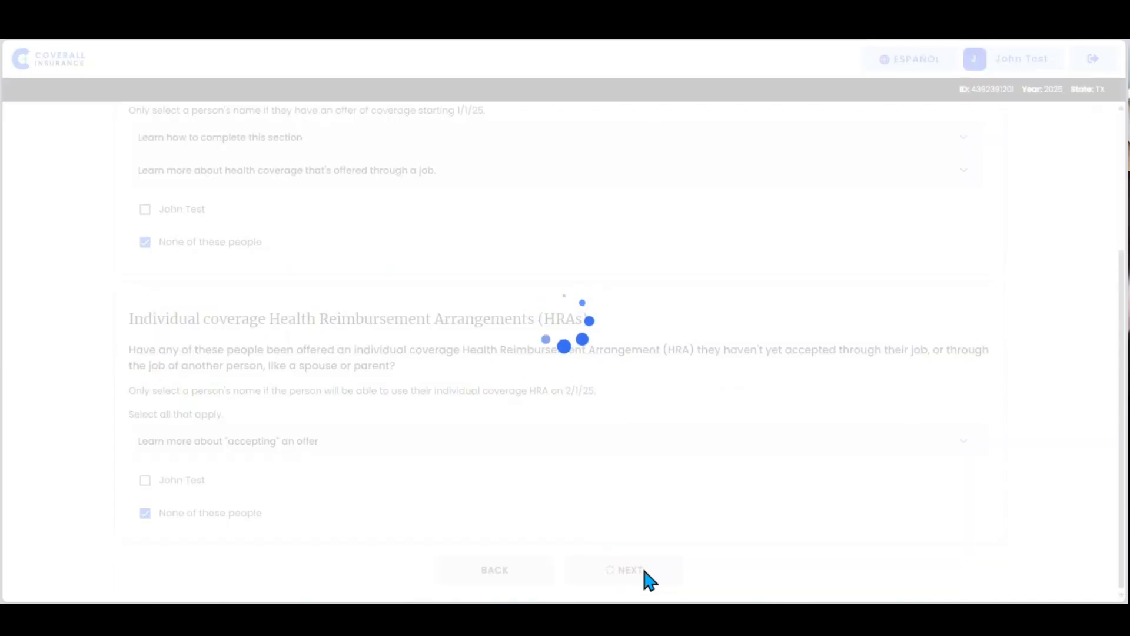
Step: Choose "None of these people" for the special enrollment HRA offers and for both the recent and upcoming loss of coverage
left_click(145, 508)
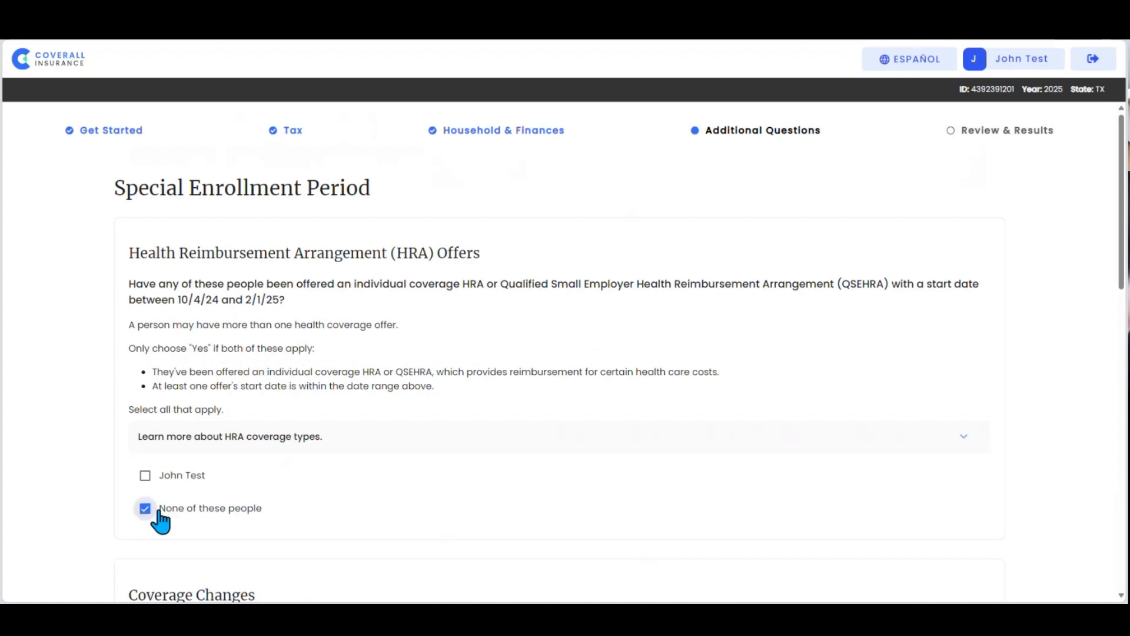
scroll(200, 522, "down", 4)
left_click(143, 493)
scroll(150, 495, "down", 3)
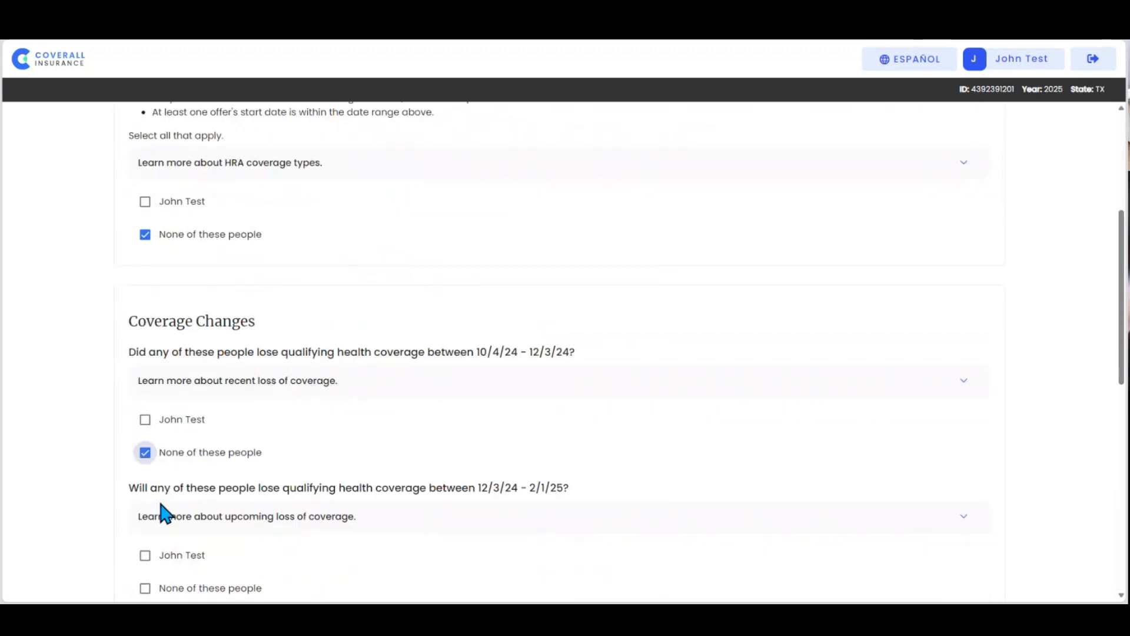
left_click(145, 454)
scroll(151, 542, "down", 4)
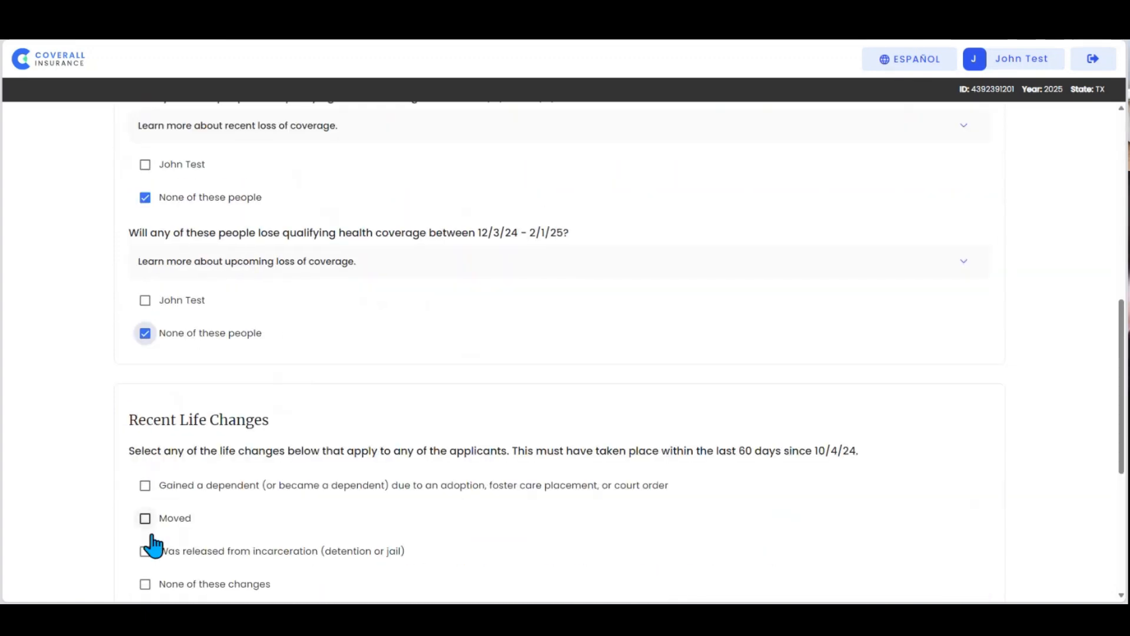
Step: Select "None of these changes" for recent life changes and leave the optional Form 8962 tax return box unchecked
left_click(145, 467)
scroll(152, 477, "down", 2)
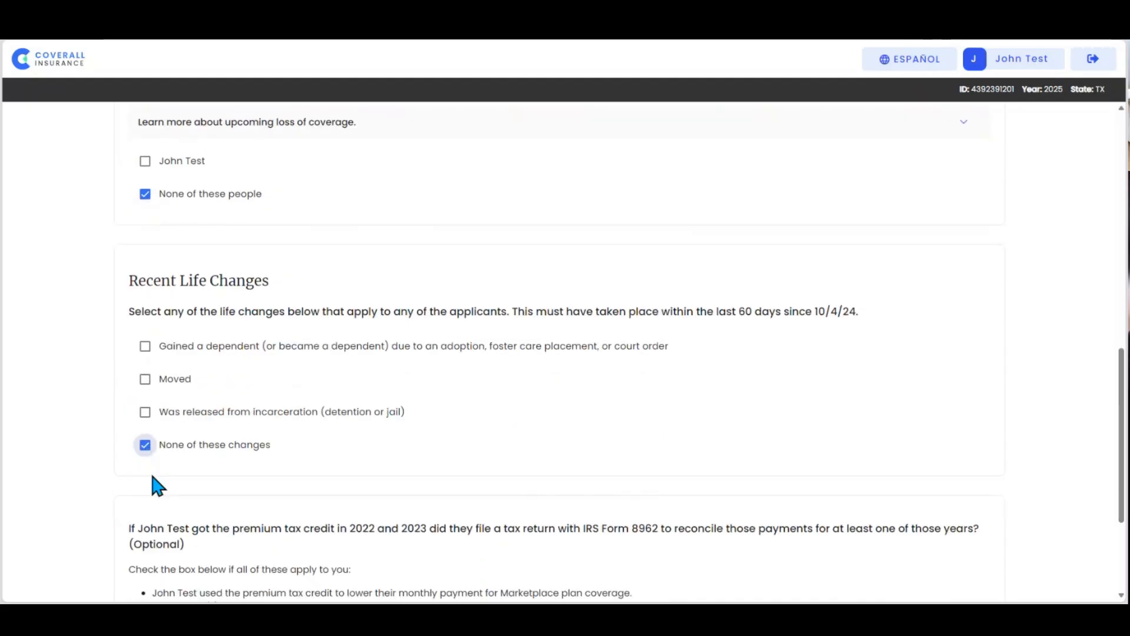
scroll(157, 486, "down", 3)
Step: Continue from the special enrollment questions and submit "Prefer not to answer" for voter registration information
left_click(640, 574)
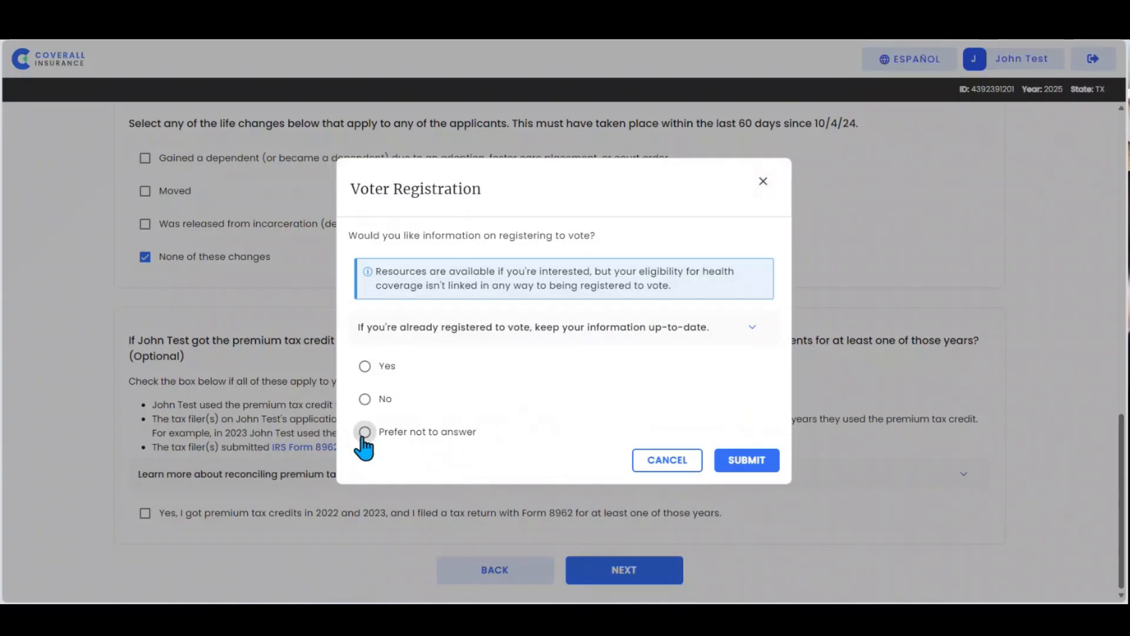
left_click(365, 432)
left_click(743, 465)
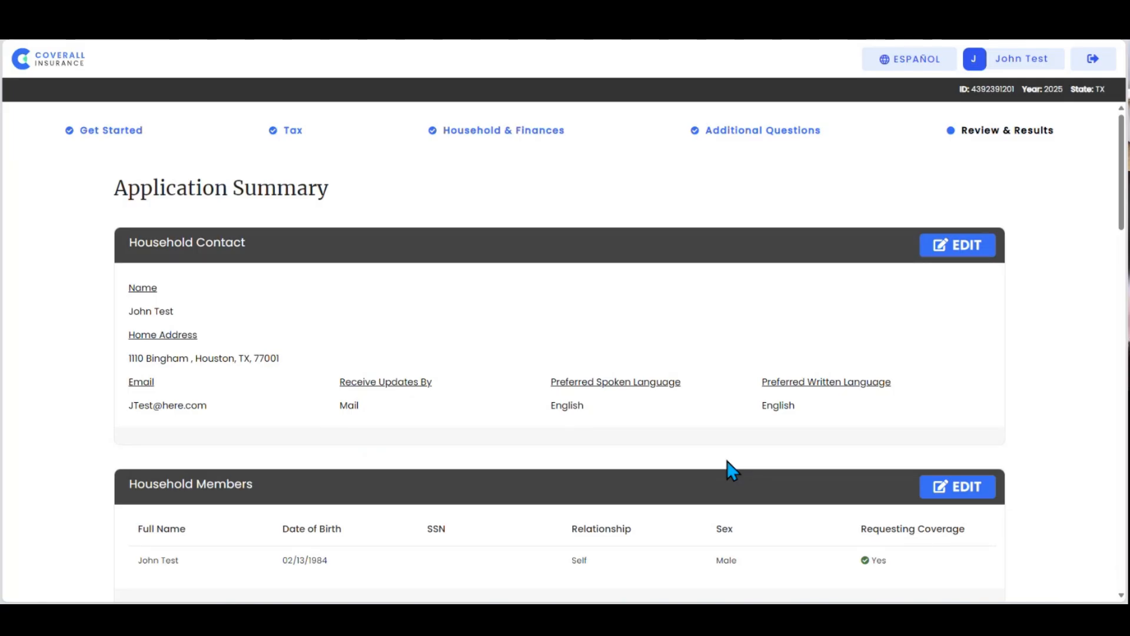
Step: Review the application summary and agree to let the Marketplace end coverage for anyone also enrolled in Medicare
scroll(732, 469, "down", 5)
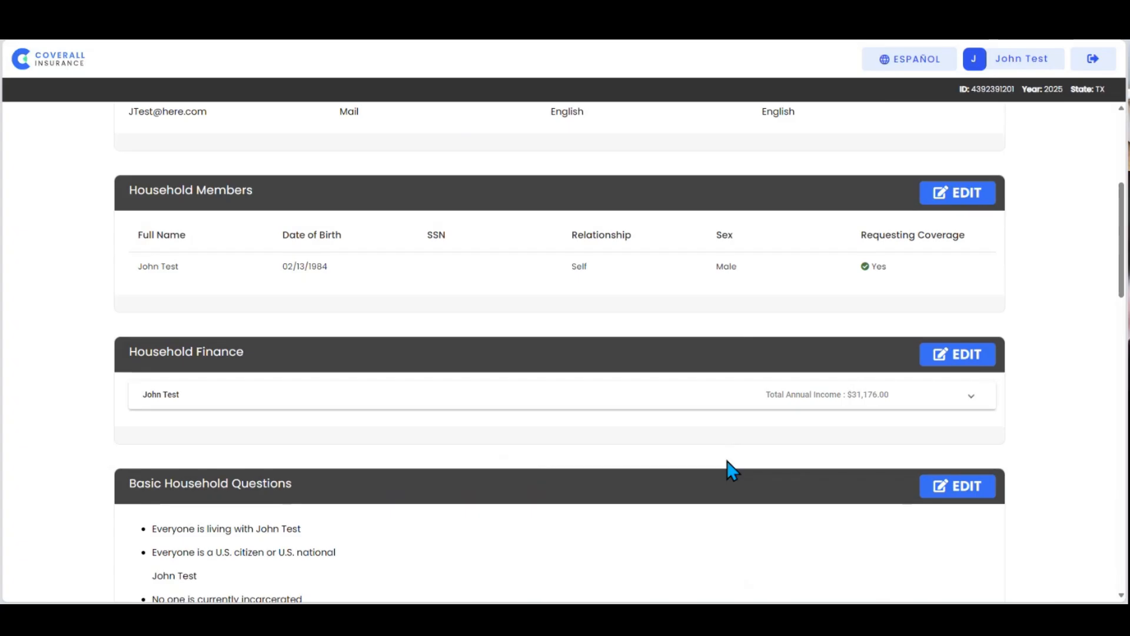
scroll(732, 469, "down", 6)
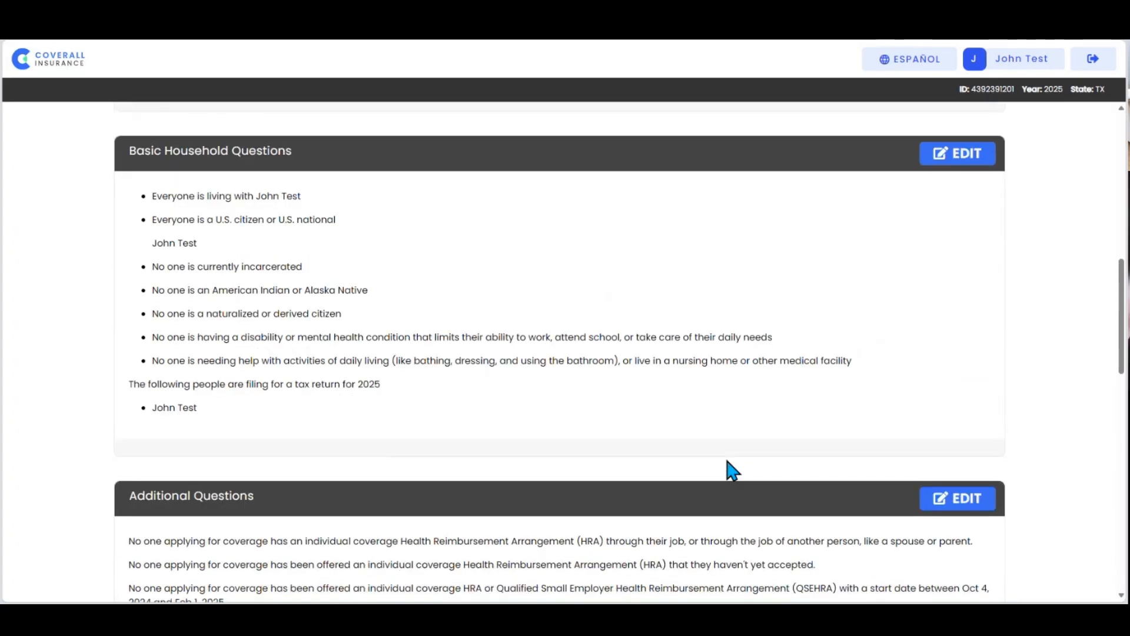
scroll(732, 469, "down", 6)
scroll(732, 469, "down", 3)
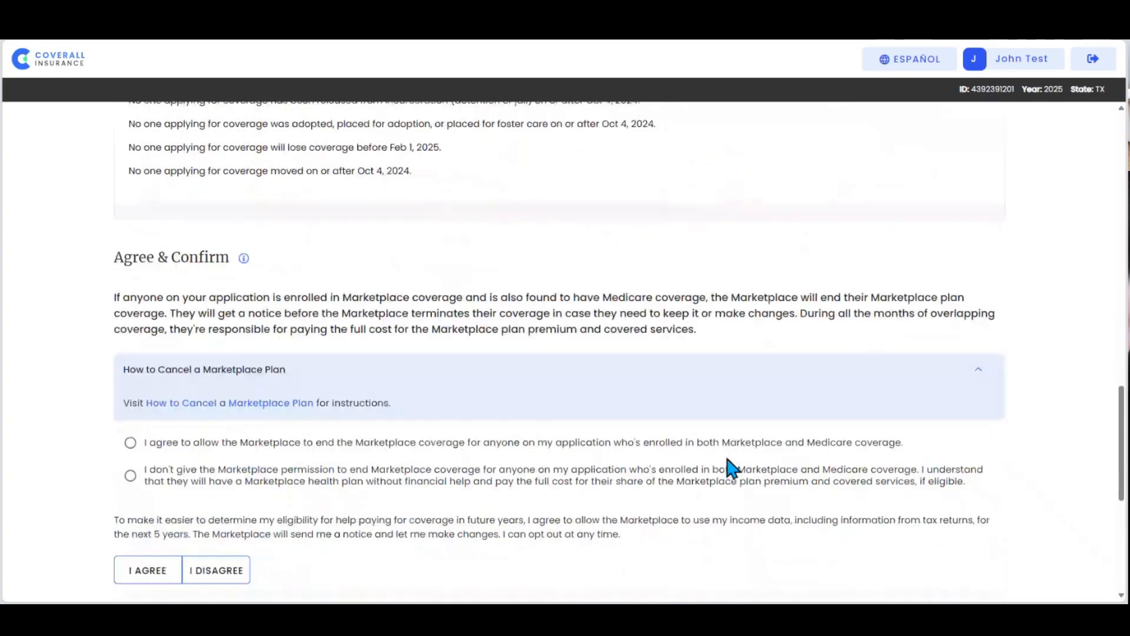
scroll(732, 469, "down", 1)
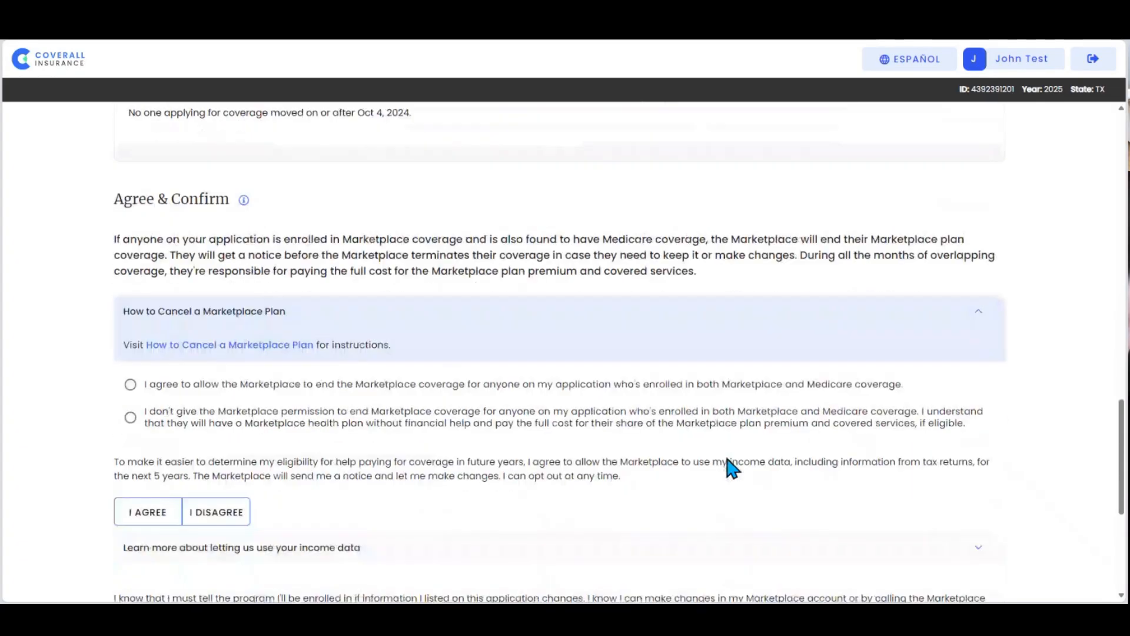
left_click(131, 384)
Step: Agree to the use of income data for the next 5 years and to reporting changes in the application information
scroll(127, 441, "down", 1)
left_click(129, 442)
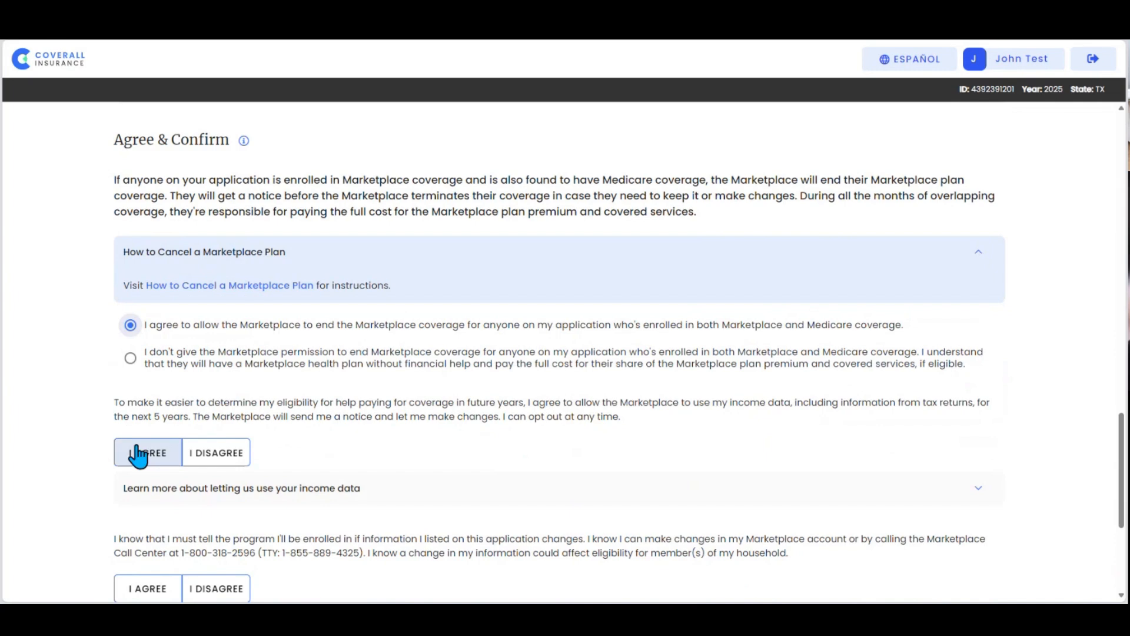
scroll(135, 453, "down", 1)
scroll(140, 457, "down", 3)
left_click(143, 419)
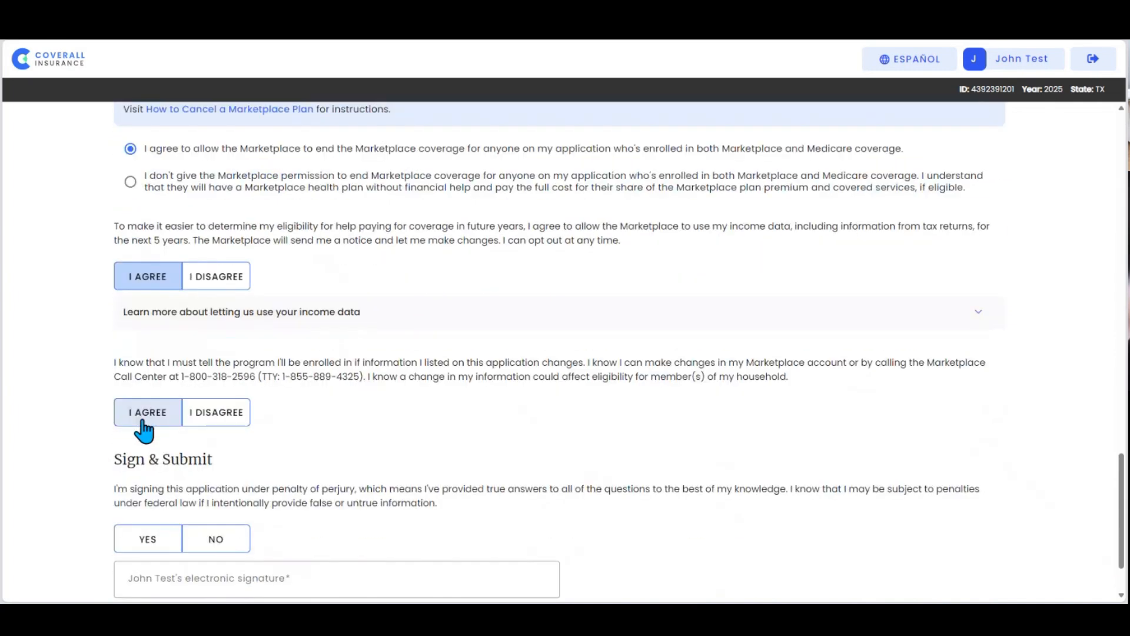
left_click(143, 421)
Step: Answer Yes to the penalty of perjury statement, enter the applicant's full name as electronic signature, and submit the application
scroll(142, 424, "down", 1)
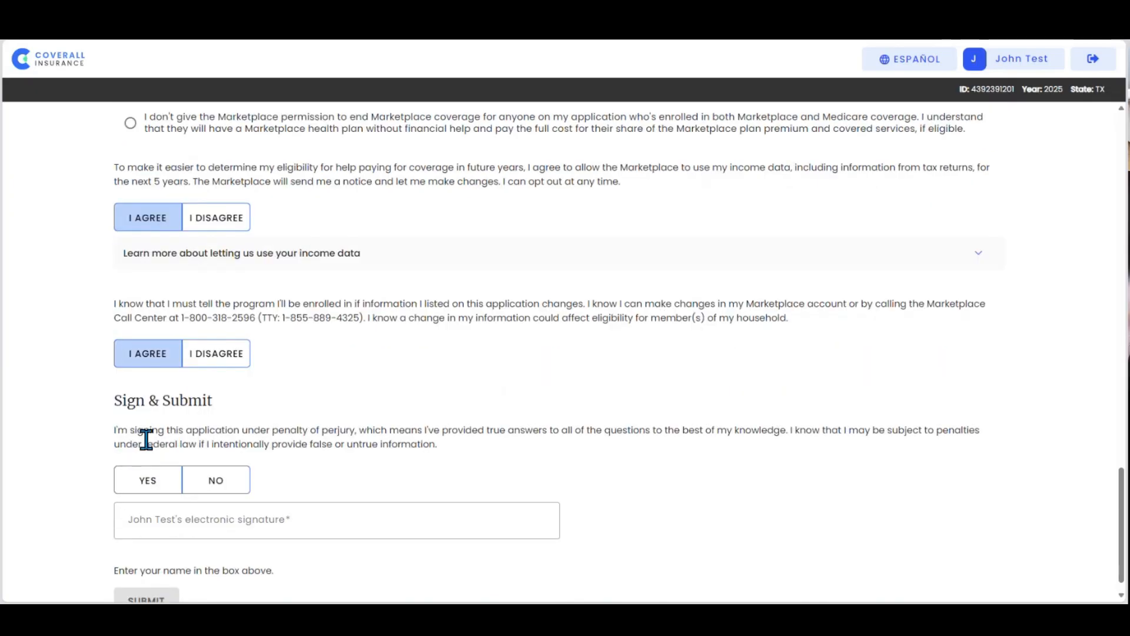
left_click(154, 480)
left_click(164, 519)
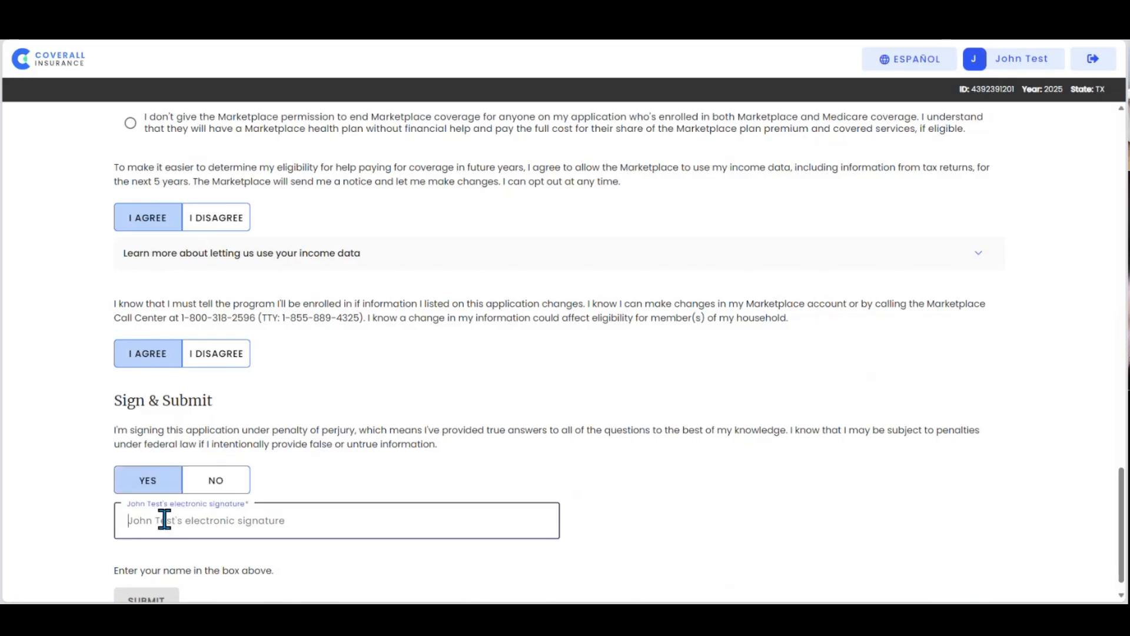
type("John TEst")
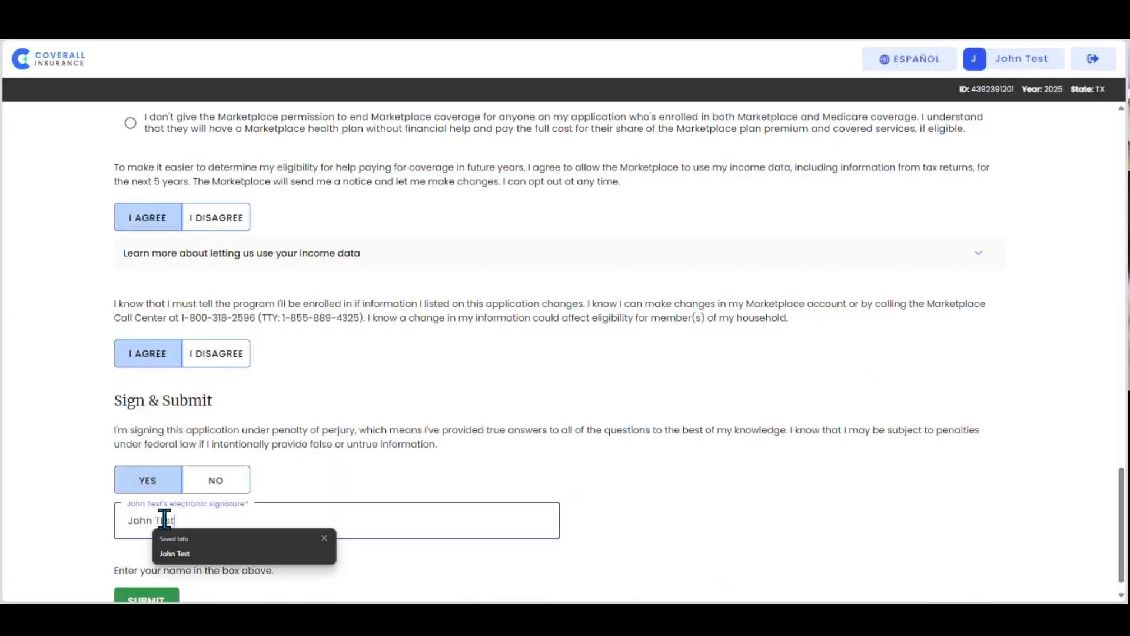
scroll(167, 528, "down", 1)
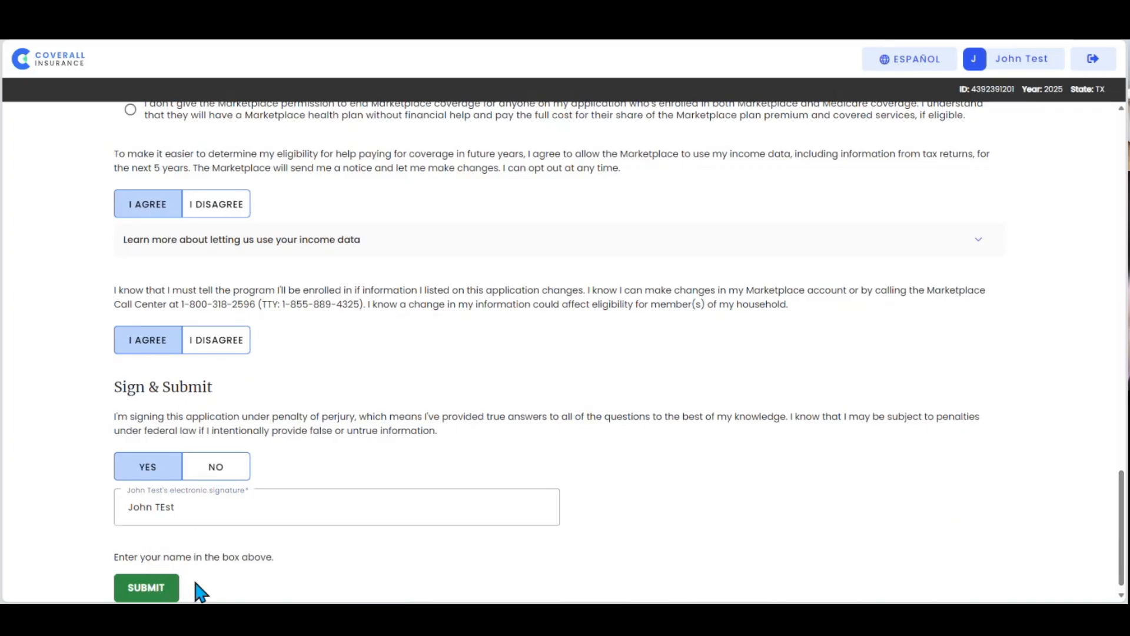
left_click(147, 589)
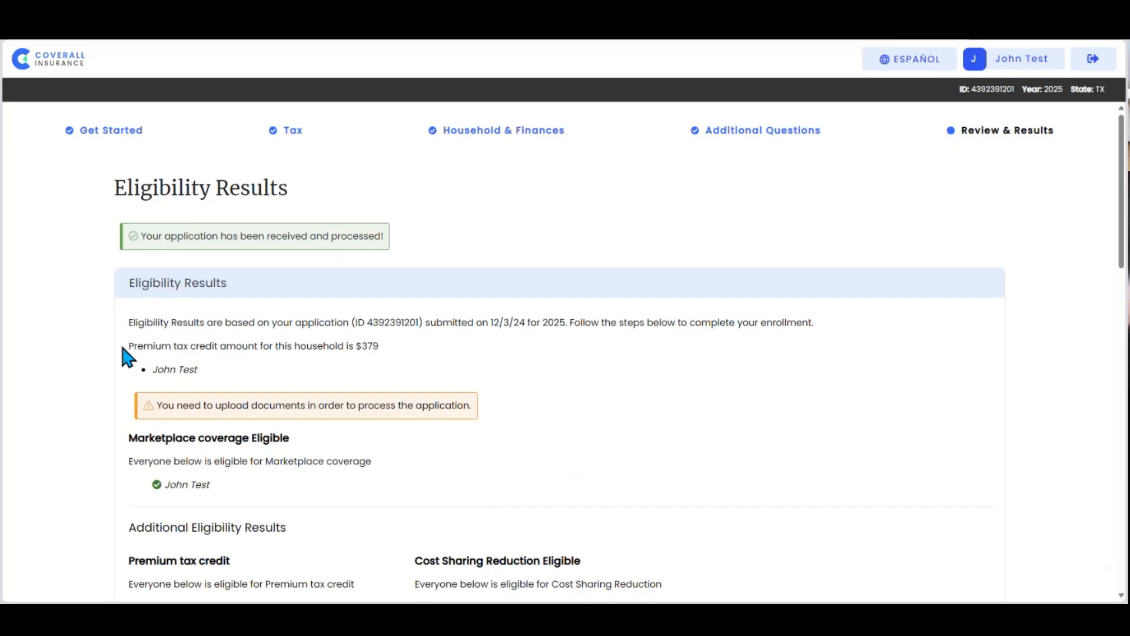
Step: Examine the eligibility results and action items, open the eligibility notice to read its first page, and close it
scroll(122, 347, "down", 1)
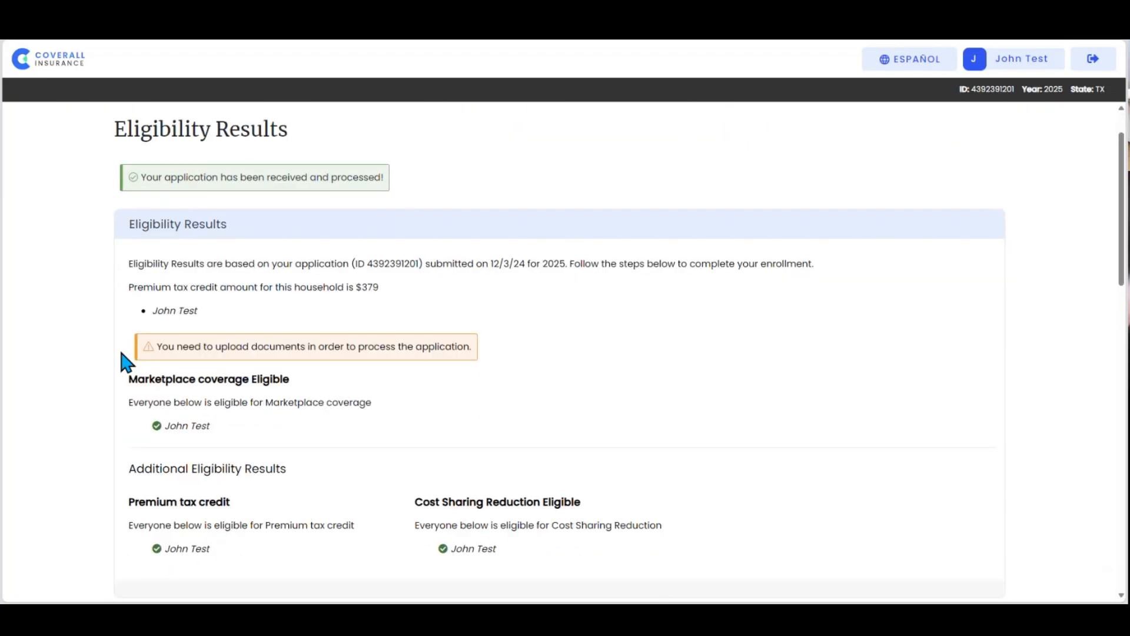
scroll(118, 384, "down", 1)
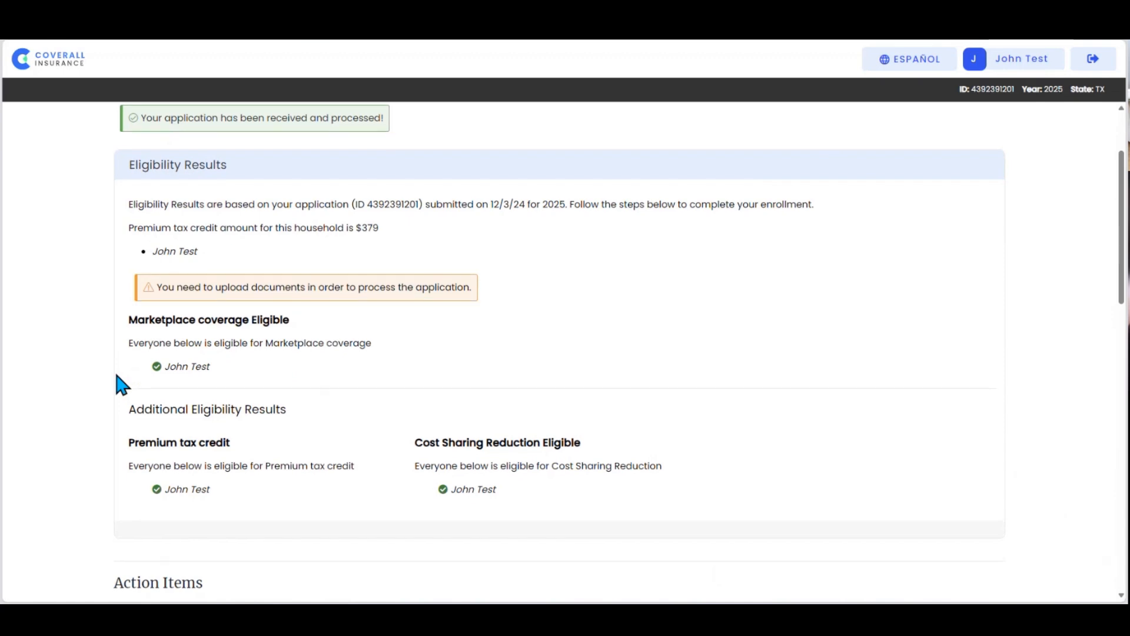
scroll(117, 380, "down", 2)
scroll(118, 384, "down", 3)
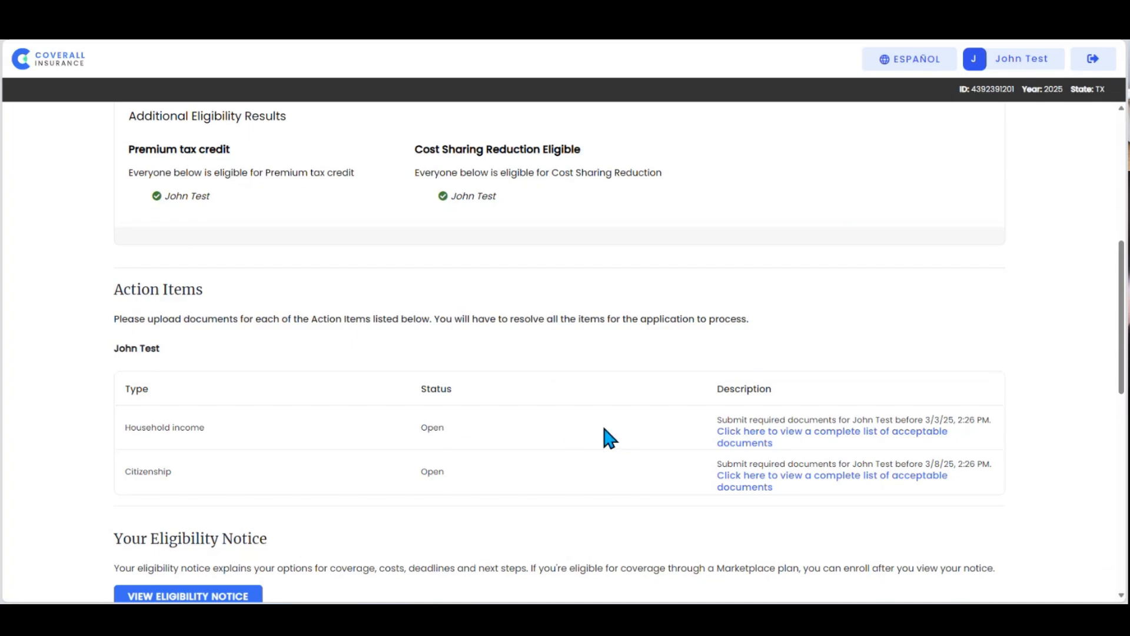
scroll(604, 428, "down", 3)
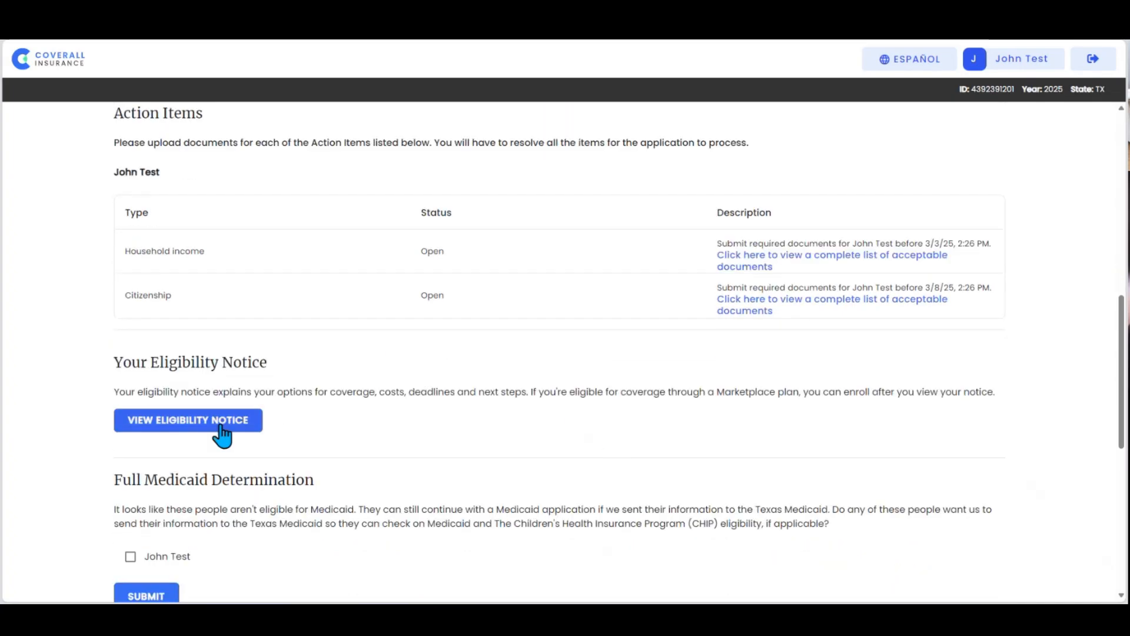
left_click(195, 422)
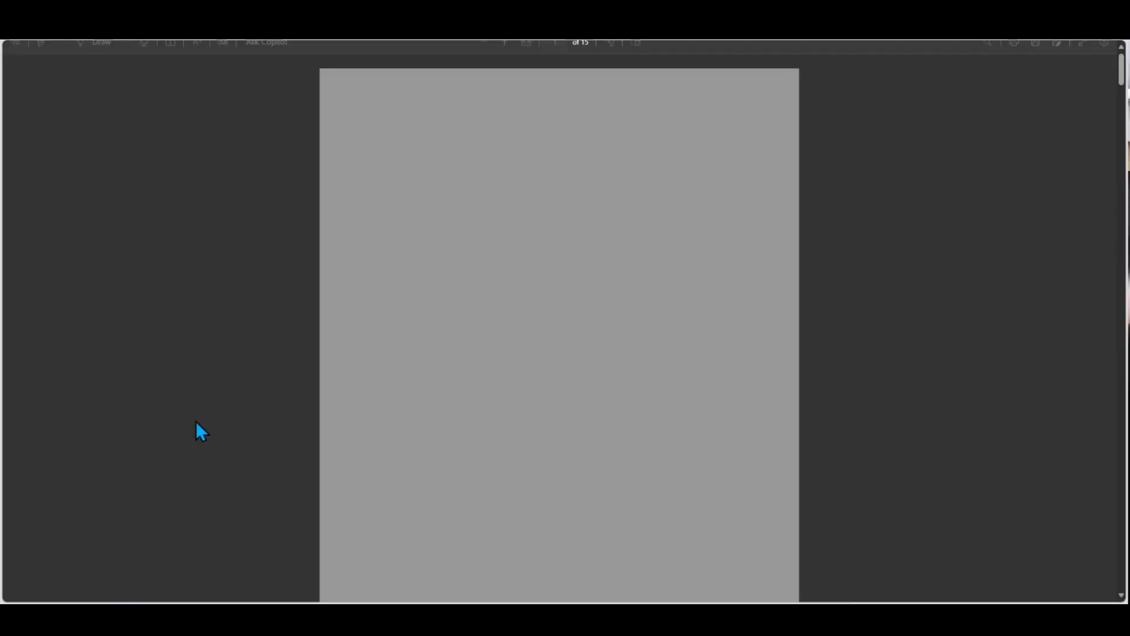
scroll(243, 370, "down", 5)
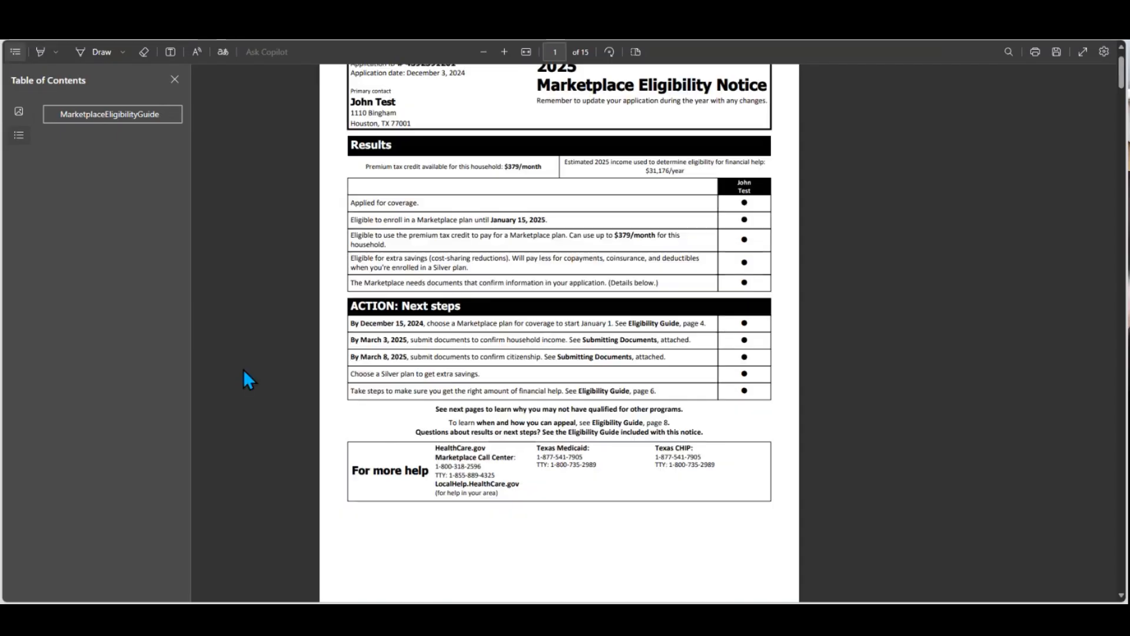
scroll(243, 371, "up", 5)
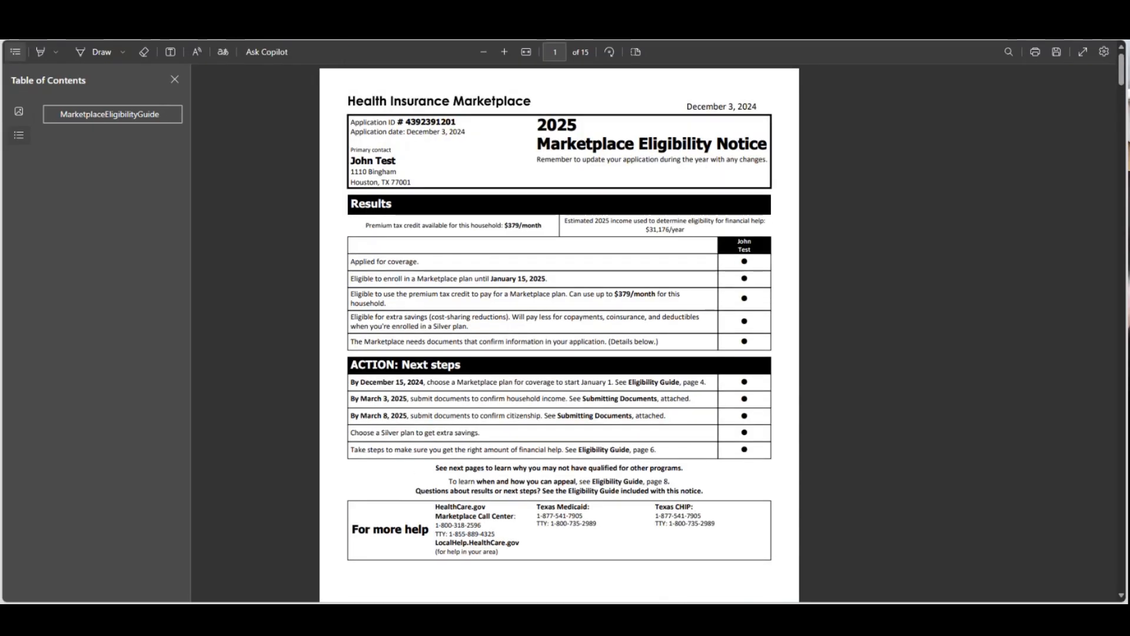
key("ctrl+w")
Step: Leave the applicant unchecked for the full Medicaid determination and continue to enrollment from the eligibility results
scroll(45, 413, "down", 2)
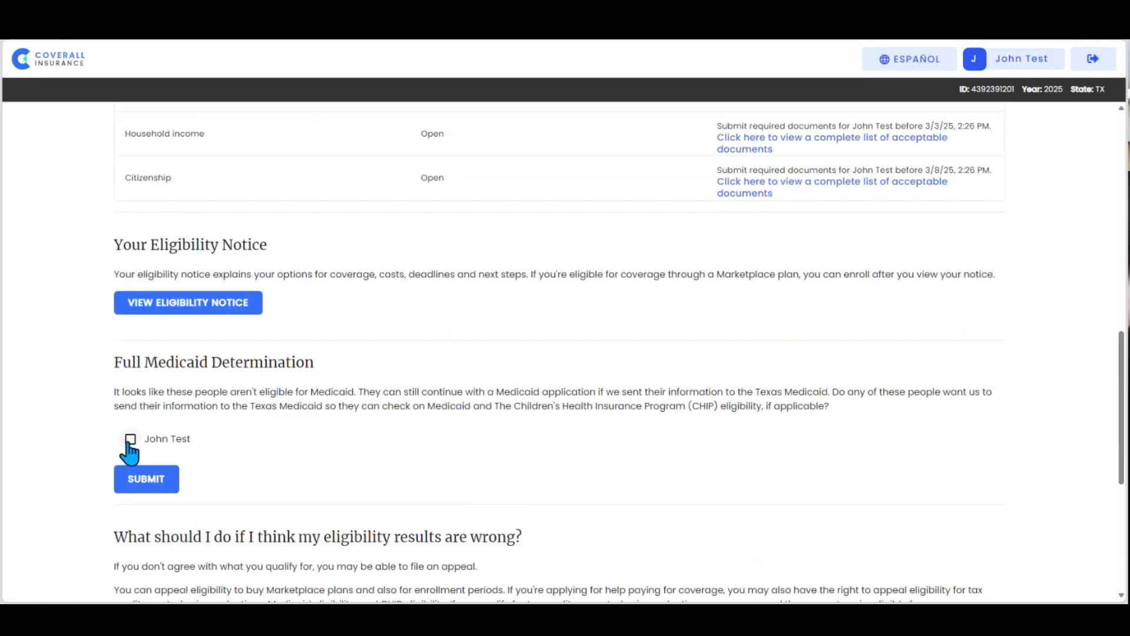
scroll(44, 454, "down", 2)
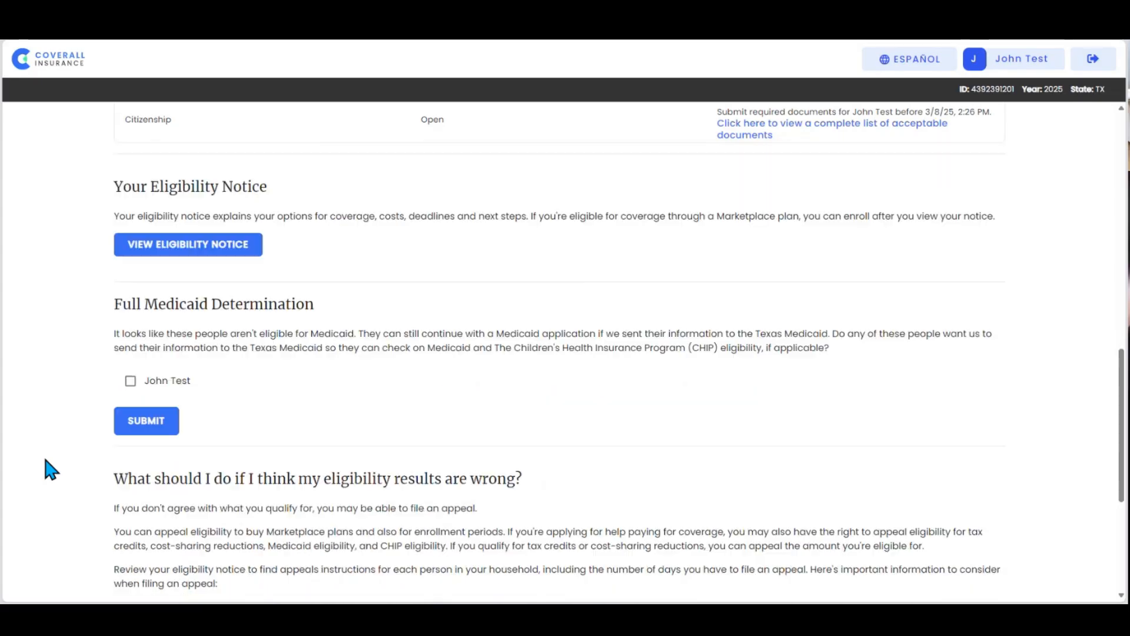
scroll(45, 459, "down", 3)
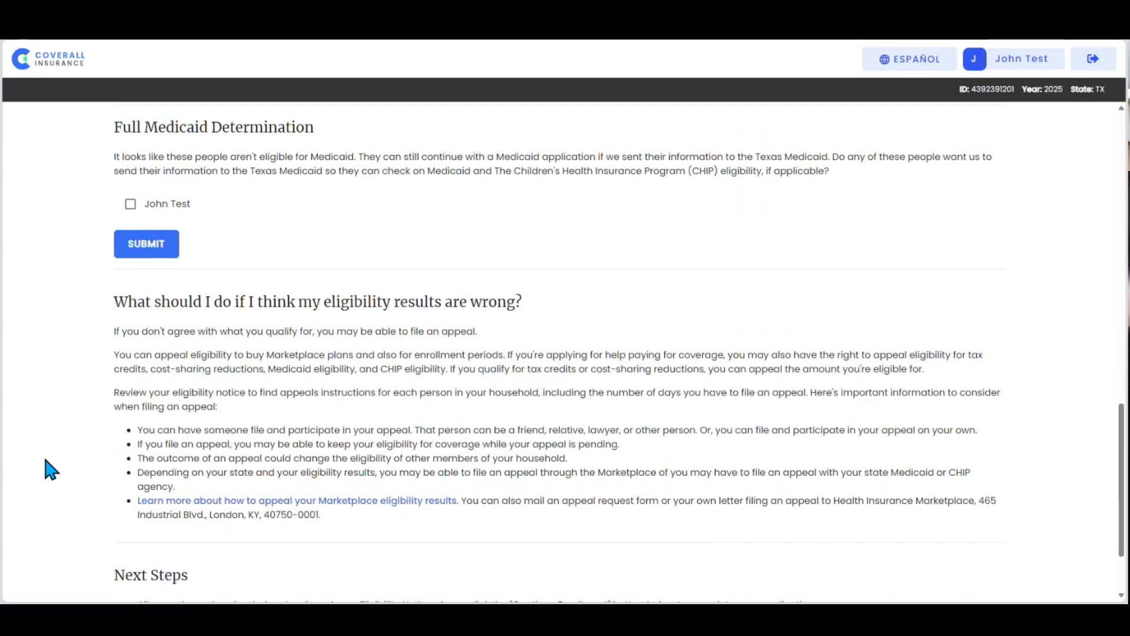
scroll(46, 460, "down", 2)
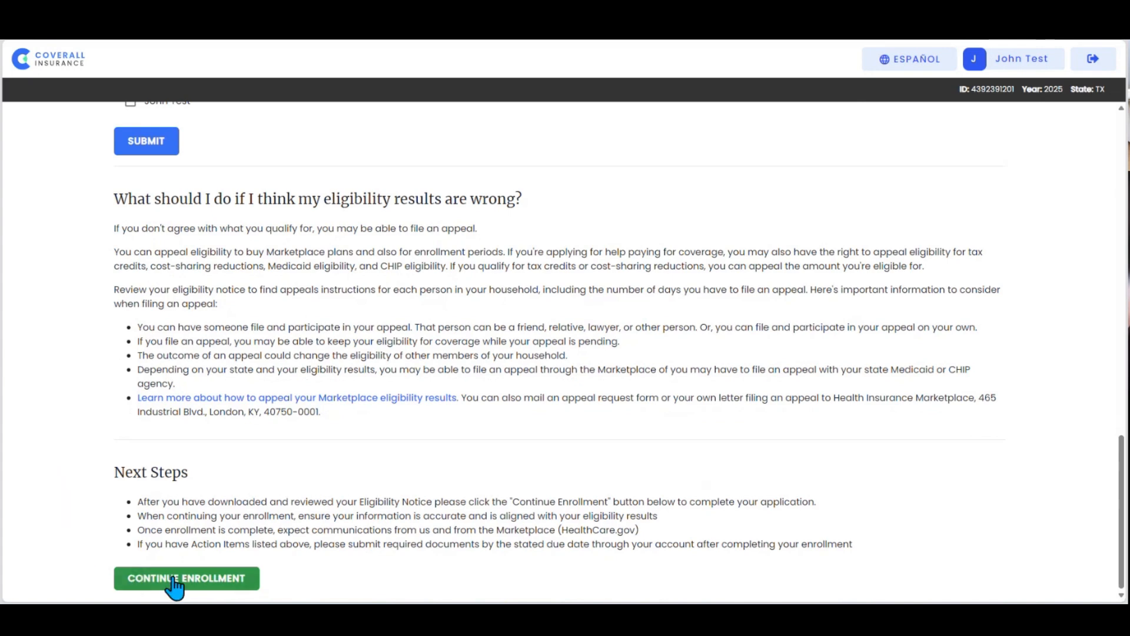
left_click(176, 580)
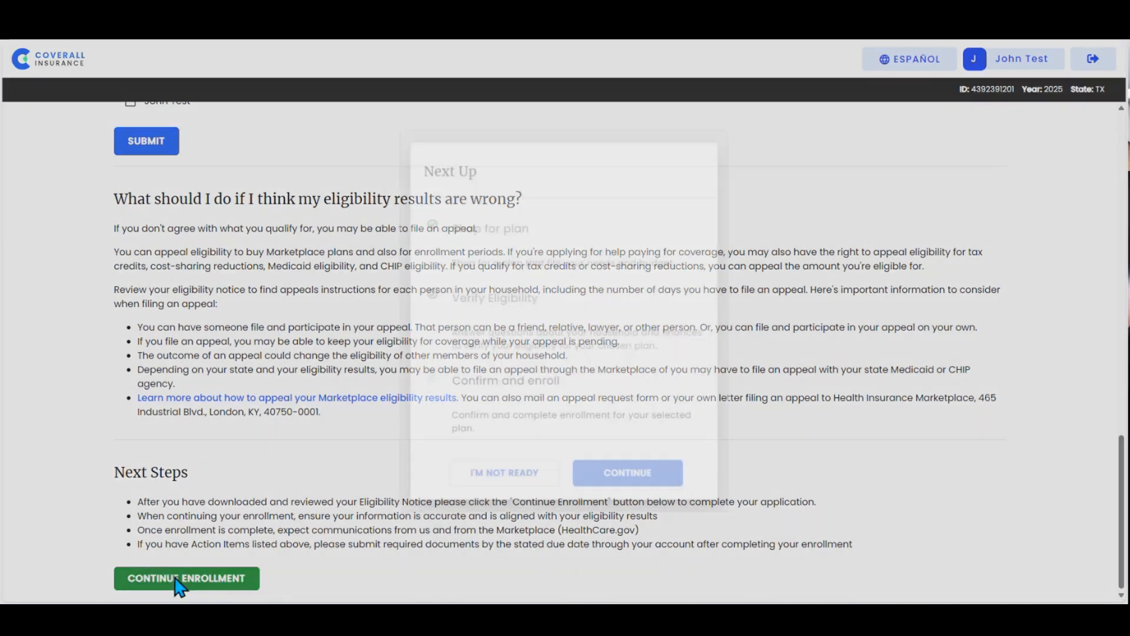